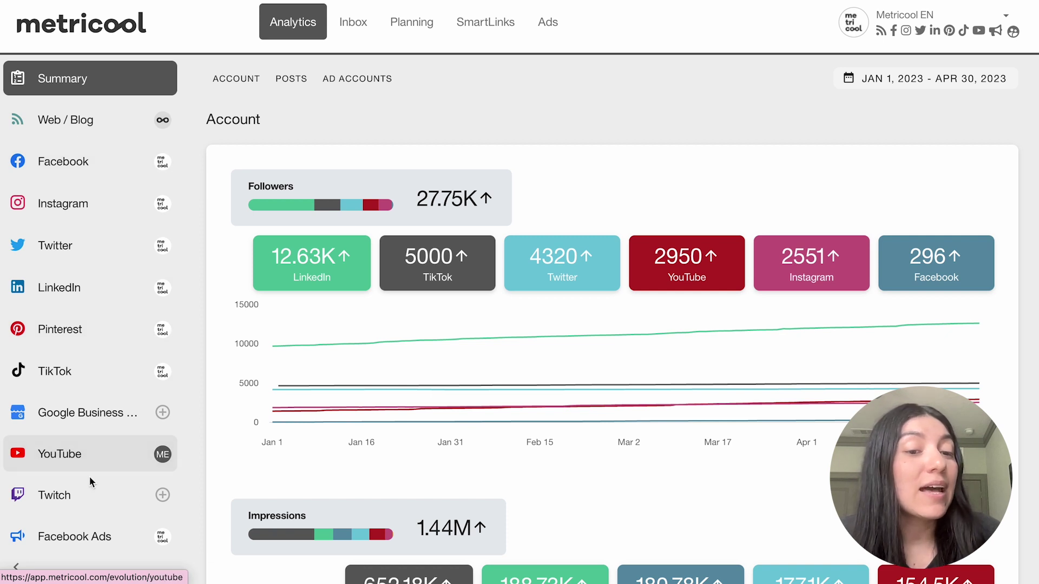
Open the Reports page from the sidebar and open the report language list.
{"action": "scroll", "coordinate": [90, 481], "scroll_direction": "down", "scroll_amount": 1}
{"action": "scroll", "coordinate": [90, 480], "scroll_direction": "down", "scroll_amount": 5}
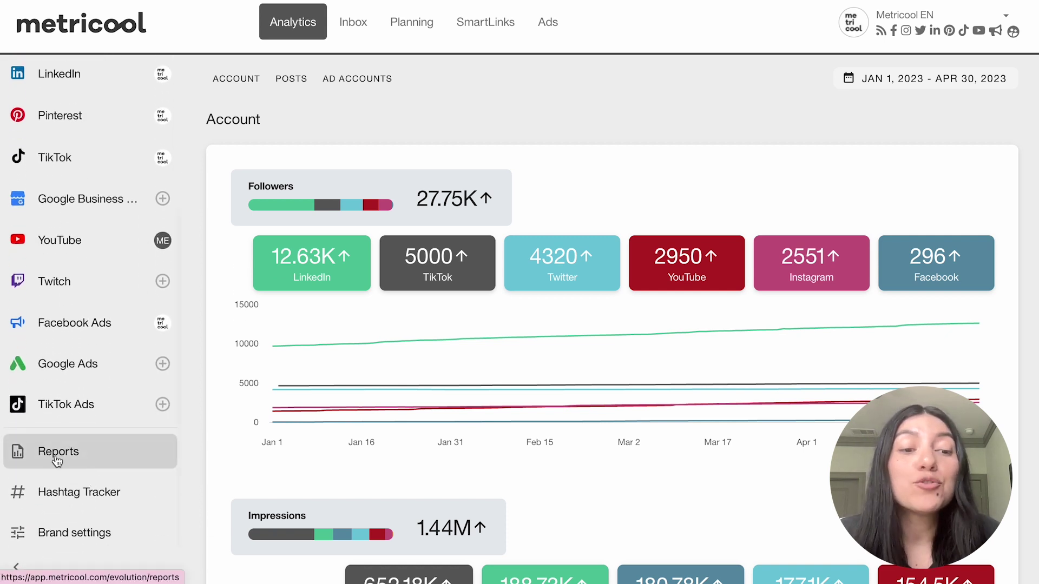
{"action": "left_click", "coordinate": [57, 463]}
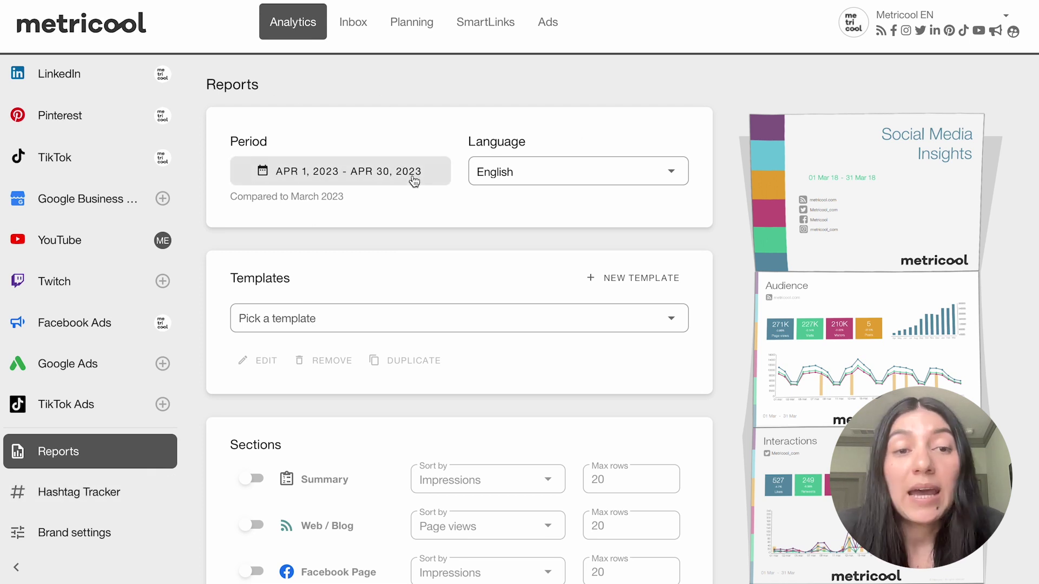
{"action": "left_click", "coordinate": [681, 173]}
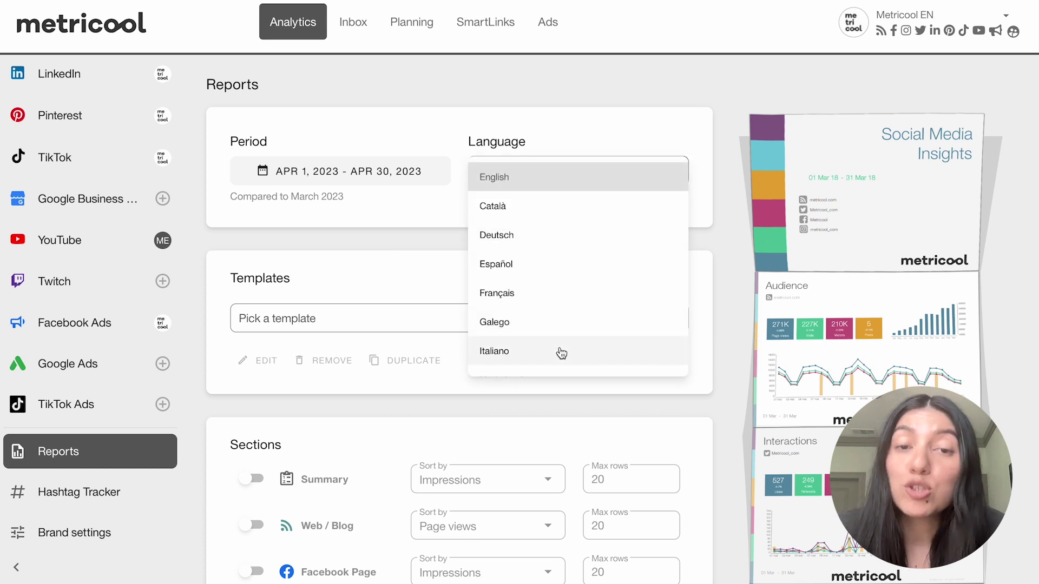
Keep the report language as English and set the period to March 1–31, 2023.
{"action": "left_click", "coordinate": [480, 174]}
{"action": "left_click", "coordinate": [305, 183]}
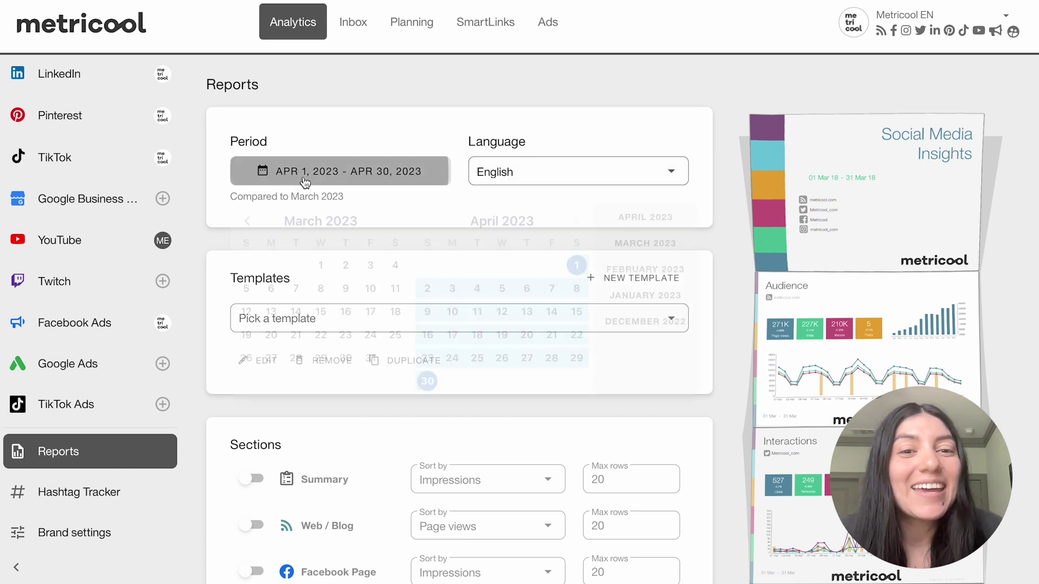
{"action": "left_click", "coordinate": [321, 265]}
{"action": "left_click", "coordinate": [370, 358]}
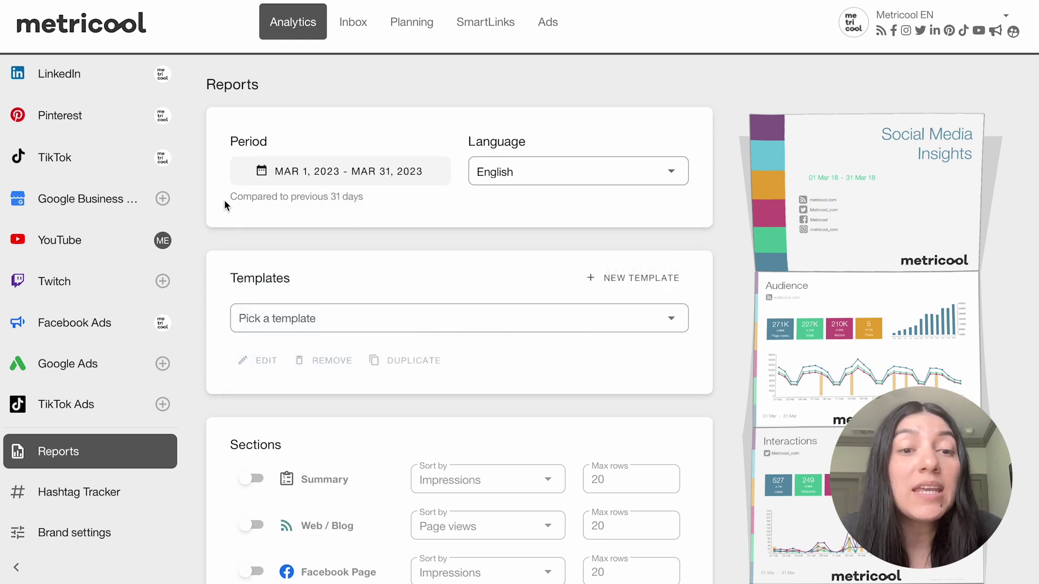
{"action": "left_click_drag", "start_coordinate": [227, 198], "coordinate": [374, 200]}
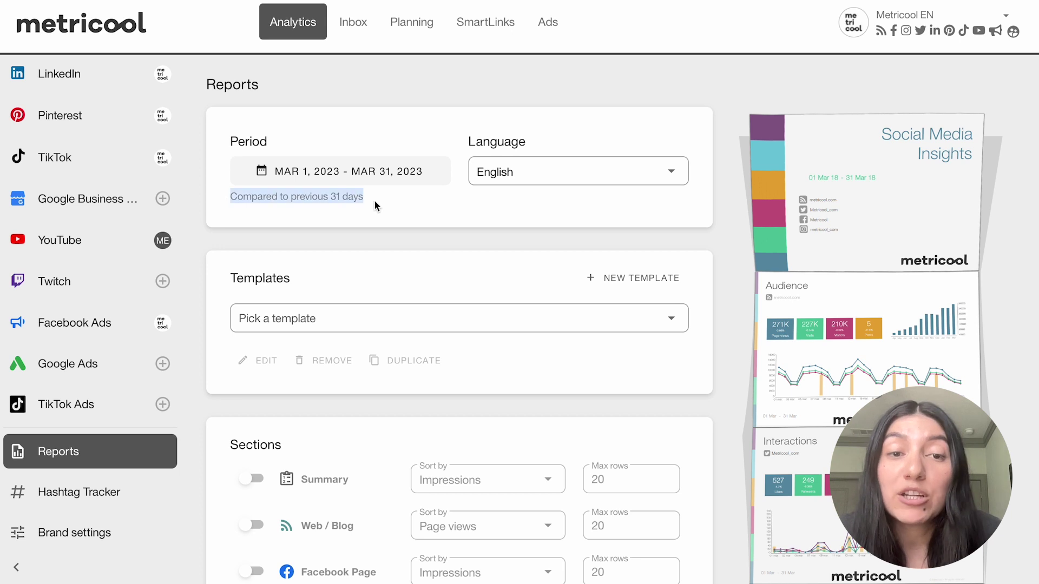
{"action": "left_click", "coordinate": [375, 142]}
Browse the saved report templates list, then start a new report template.
{"action": "scroll", "coordinate": [389, 301], "scroll_direction": "down", "scroll_amount": 2}
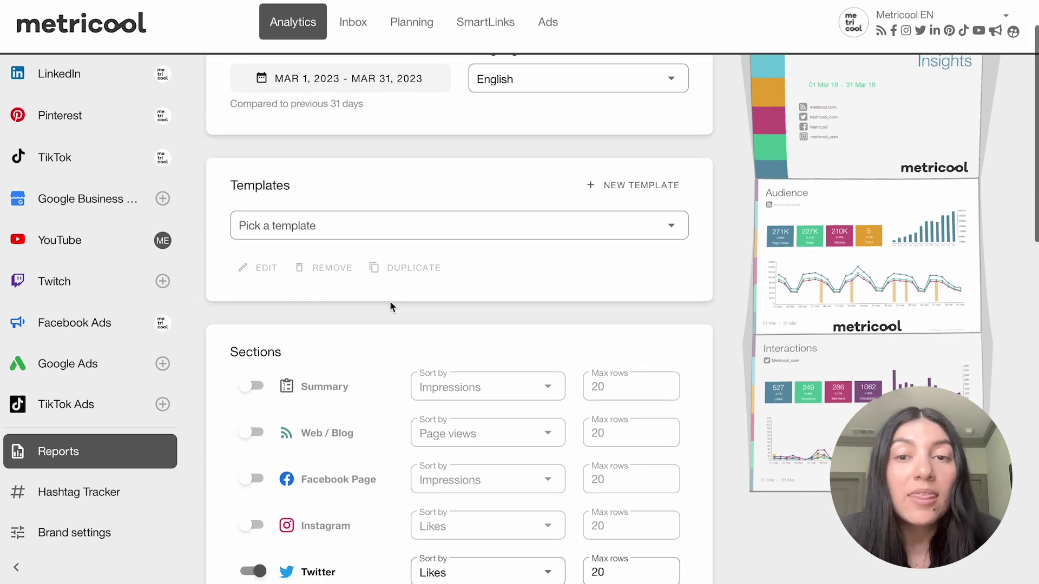
{"action": "left_click", "coordinate": [310, 217]}
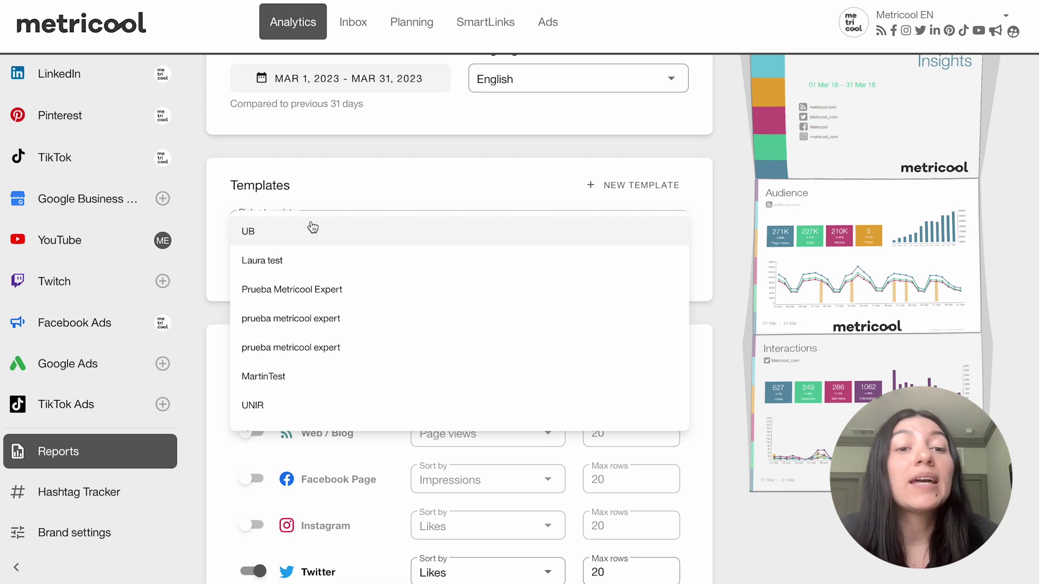
{"action": "left_click", "coordinate": [352, 196]}
{"action": "left_click", "coordinate": [352, 223]}
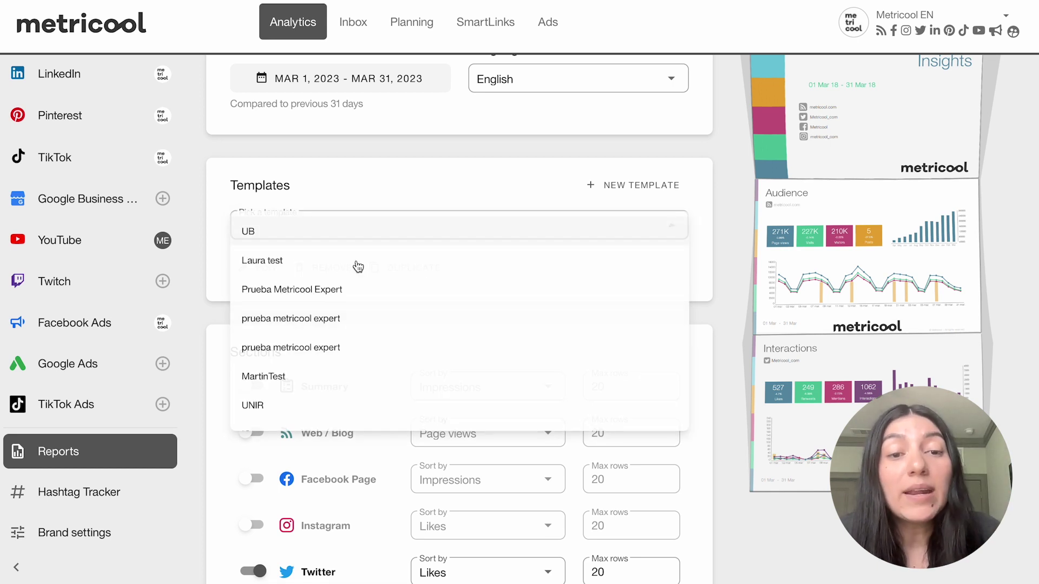
{"action": "scroll", "coordinate": [360, 336], "scroll_direction": "down", "scroll_amount": 3}
{"action": "scroll", "coordinate": [360, 336], "scroll_direction": "up", "scroll_amount": 4}
{"action": "left_click", "coordinate": [354, 177]}
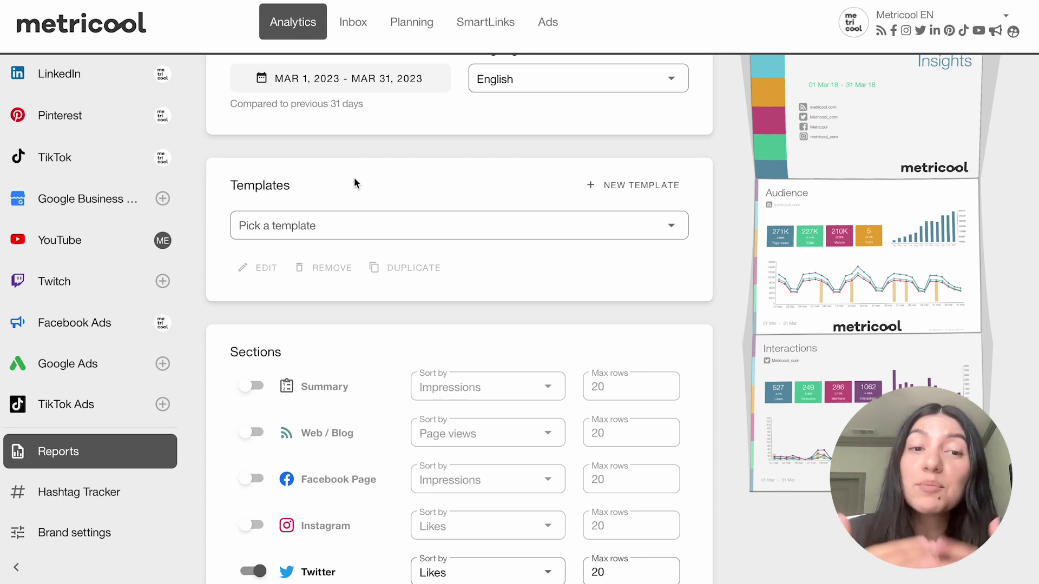
{"action": "left_click", "coordinate": [613, 196]}
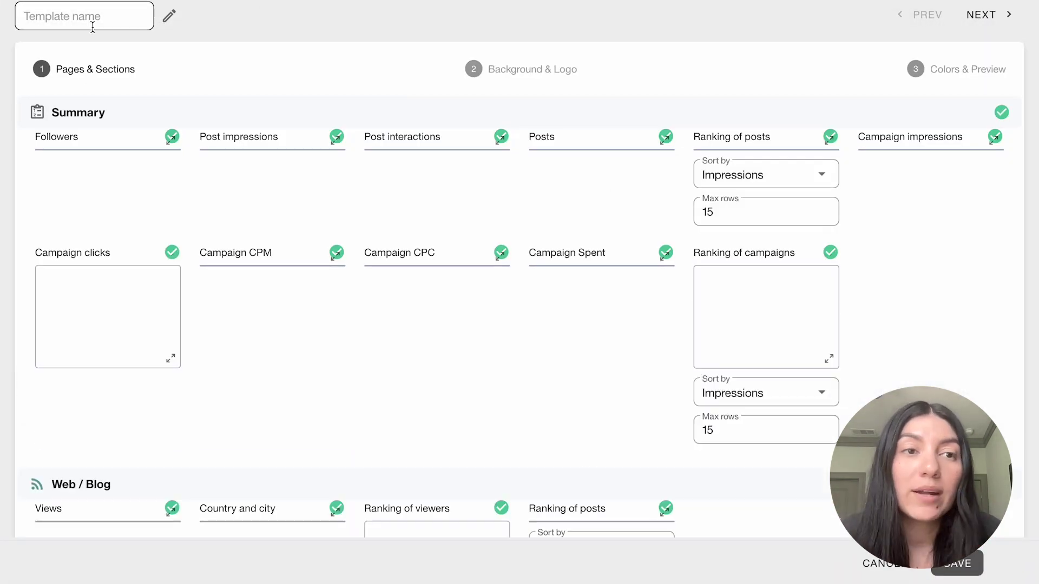
Name the new template 'Test' and review the Summary and Web / Blog sections.
{"action": "left_click", "coordinate": [92, 28]}
{"action": "type", "text": "Test"}
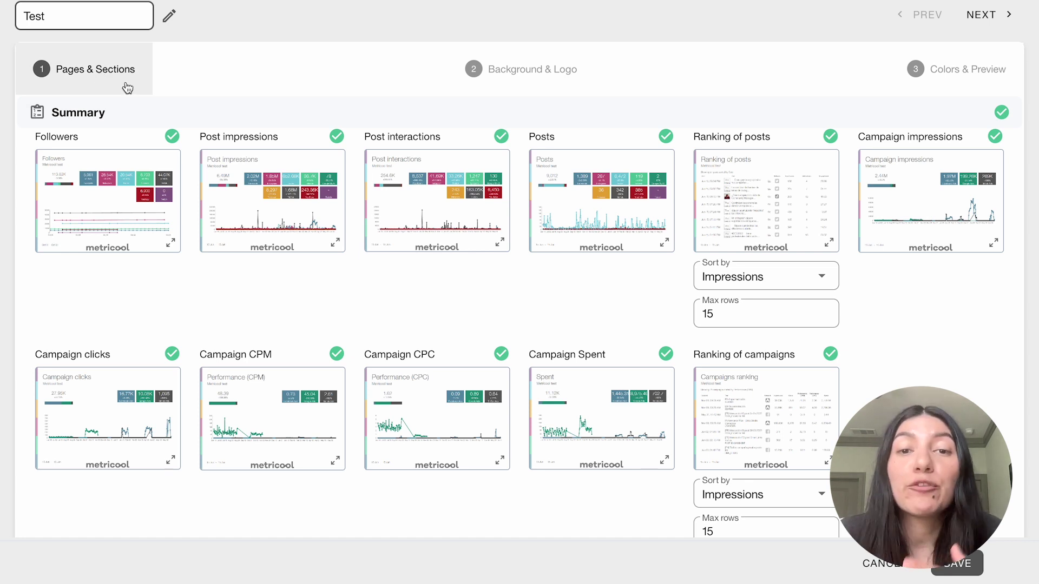
{"action": "scroll", "coordinate": [249, 392], "scroll_direction": "down", "scroll_amount": 3}
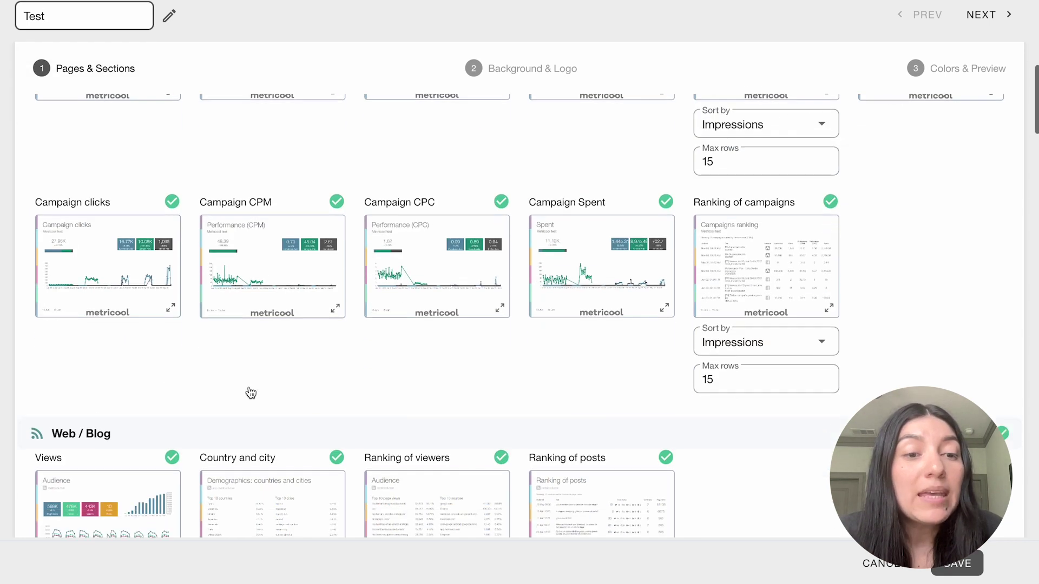
{"action": "scroll", "coordinate": [249, 391], "scroll_direction": "up", "scroll_amount": 3}
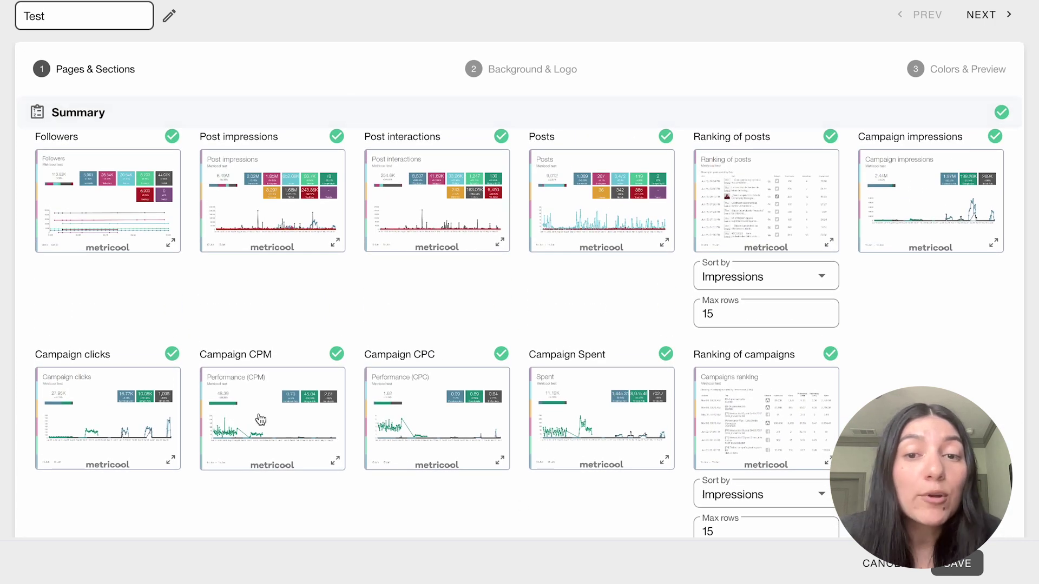
{"action": "scroll", "coordinate": [267, 359], "scroll_direction": "down", "scroll_amount": 10}
{"action": "scroll", "coordinate": [234, 409], "scroll_direction": "down", "scroll_amount": 4}
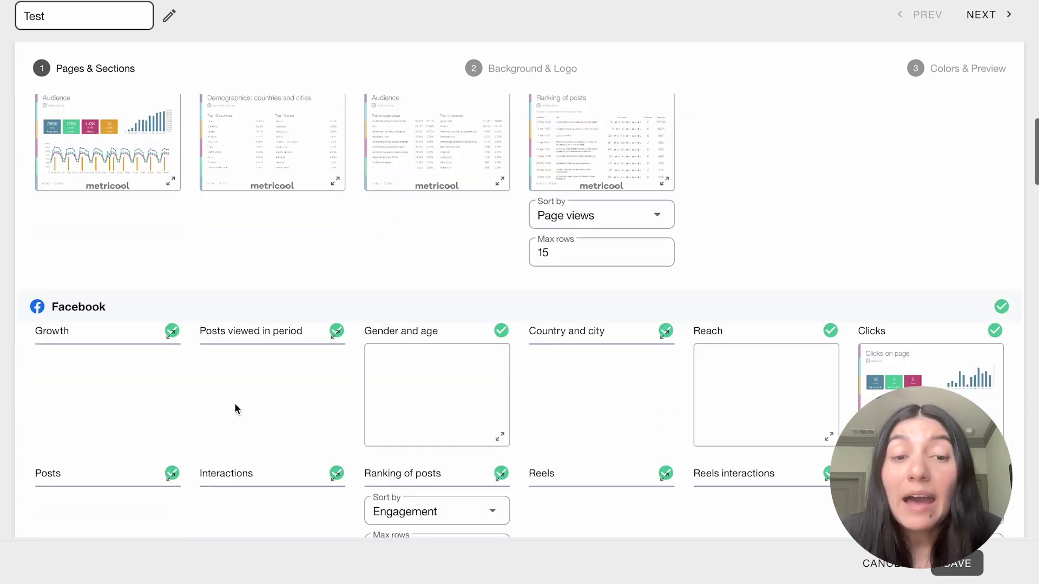
{"action": "scroll", "coordinate": [415, 242], "scroll_direction": "up", "scroll_amount": 15}
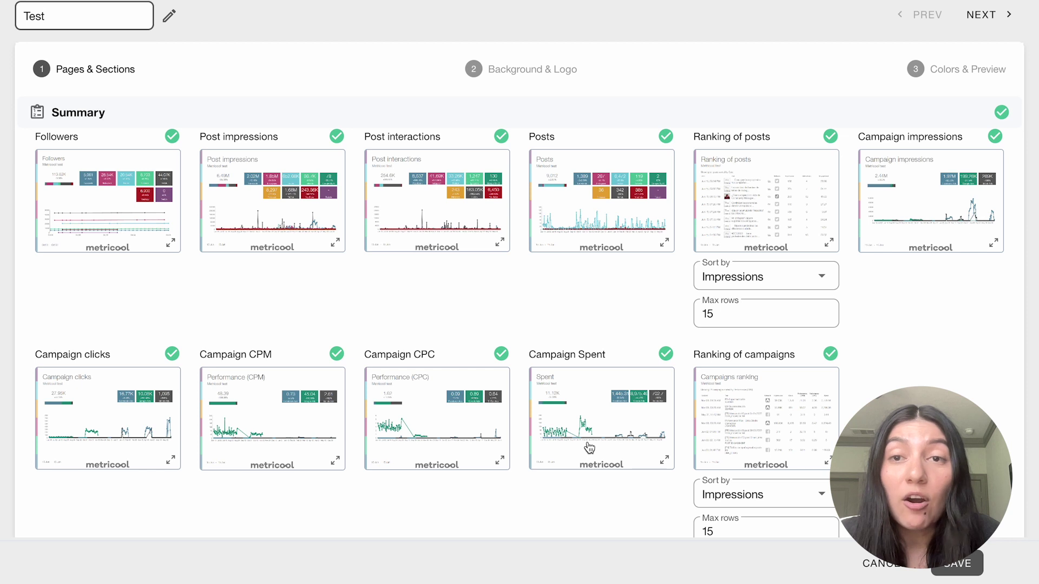
Scroll on through the Facebook and Instagram chart sections.
{"action": "scroll", "coordinate": [589, 448], "scroll_direction": "down", "scroll_amount": 8}
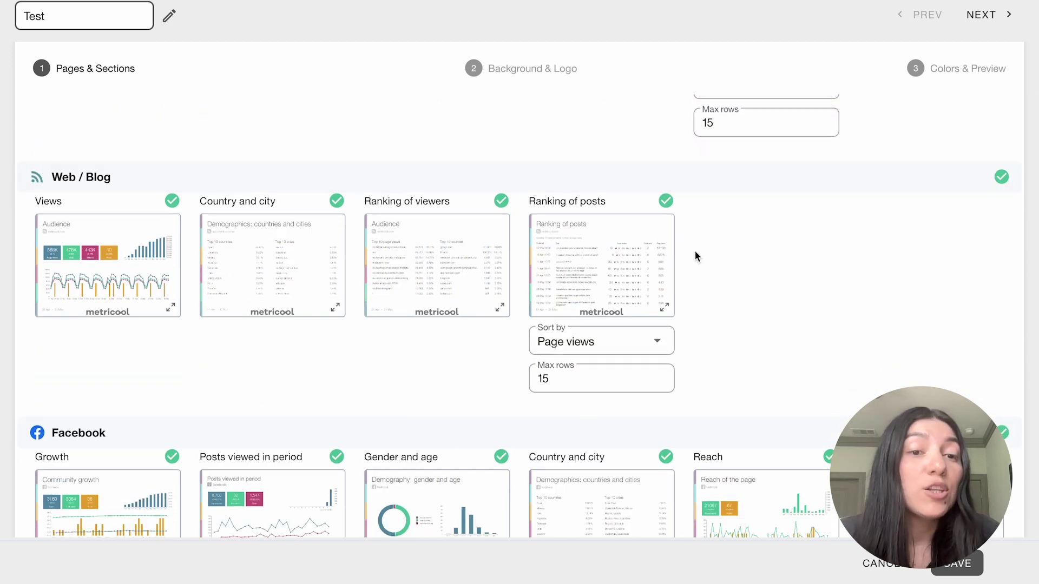
{"action": "scroll", "coordinate": [438, 362], "scroll_direction": "down", "scroll_amount": 2}
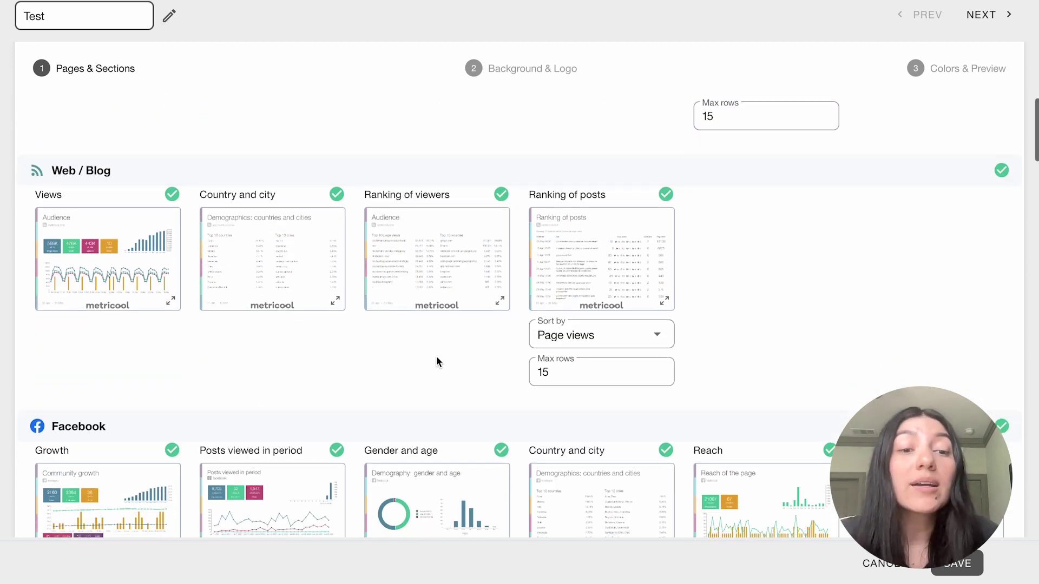
{"action": "scroll", "coordinate": [437, 362], "scroll_direction": "down", "scroll_amount": 5}
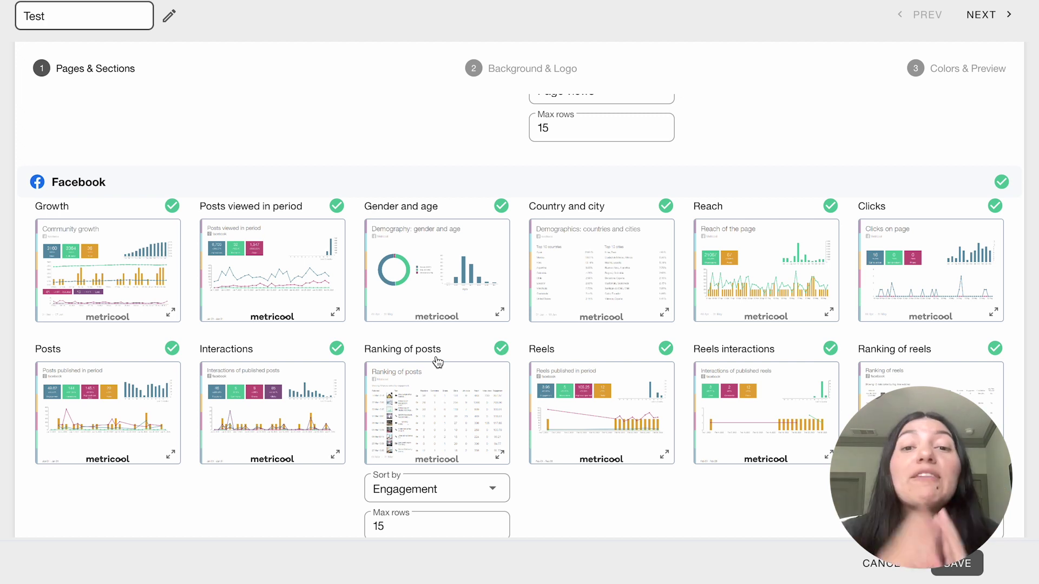
{"action": "scroll", "coordinate": [339, 403], "scroll_direction": "down", "scroll_amount": 10}
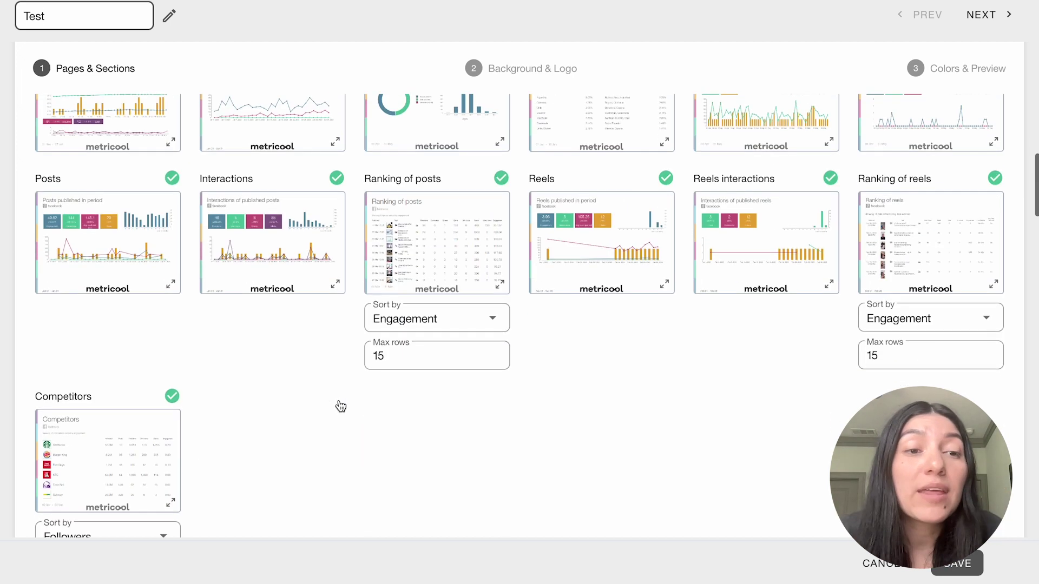
{"action": "scroll", "coordinate": [338, 403], "scroll_direction": "down", "scroll_amount": 5}
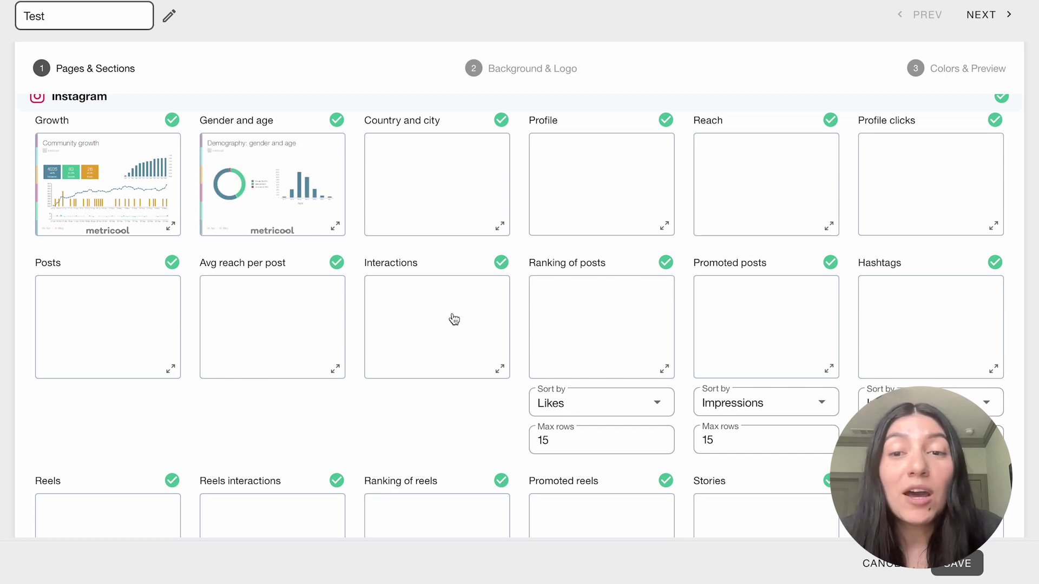
Toggle the Instagram Gender and age, Country and city, and Profile charts, leaving all included.
{"action": "left_click", "coordinate": [336, 123]}
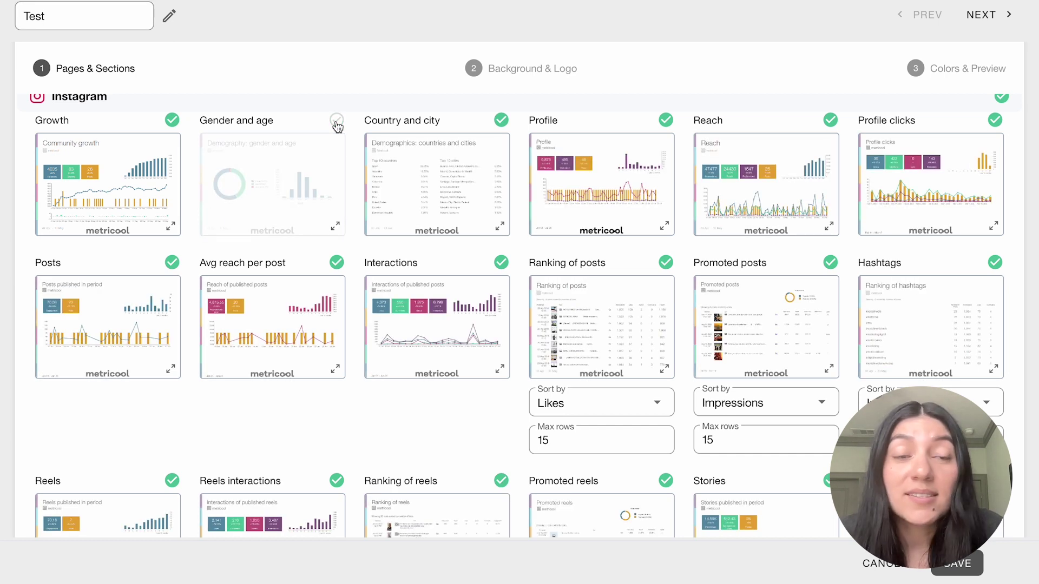
{"action": "left_click", "coordinate": [337, 121]}
{"action": "left_click", "coordinate": [501, 121]}
{"action": "left_click", "coordinate": [502, 121]}
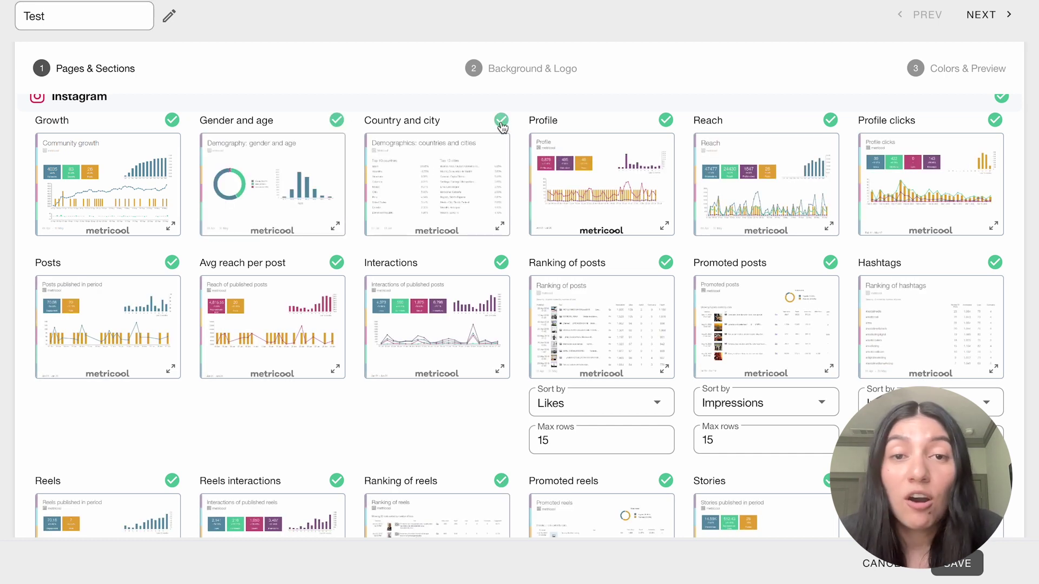
{"action": "left_click", "coordinate": [664, 122]}
{"action": "left_click", "coordinate": [664, 123]}
{"action": "scroll", "coordinate": [563, 333], "scroll_direction": "down", "scroll_amount": 1}
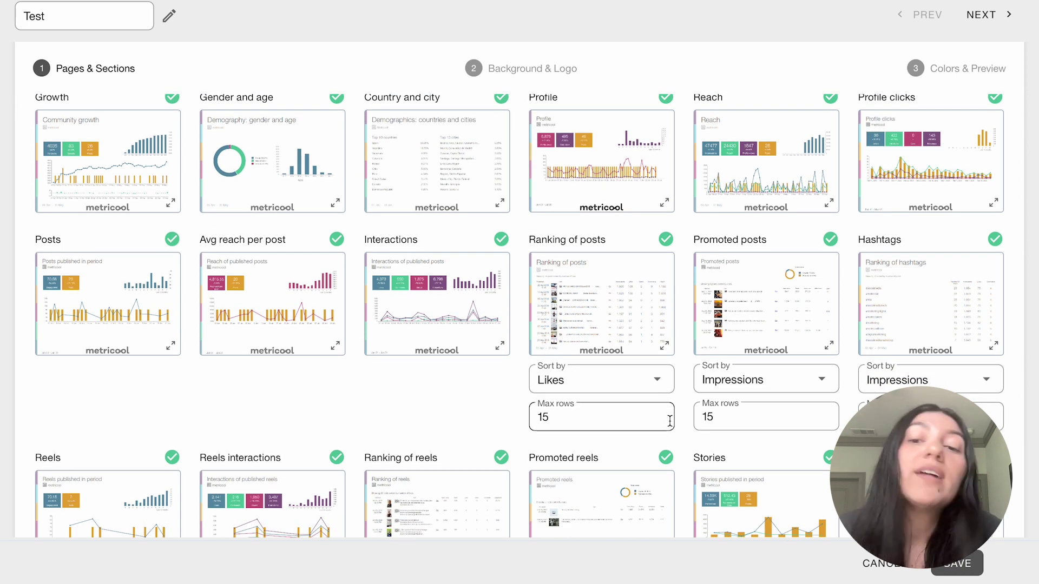
Check the Sort by options for posts, promoted posts, promoted reels and stories rankings.
{"action": "left_click", "coordinate": [660, 390]}
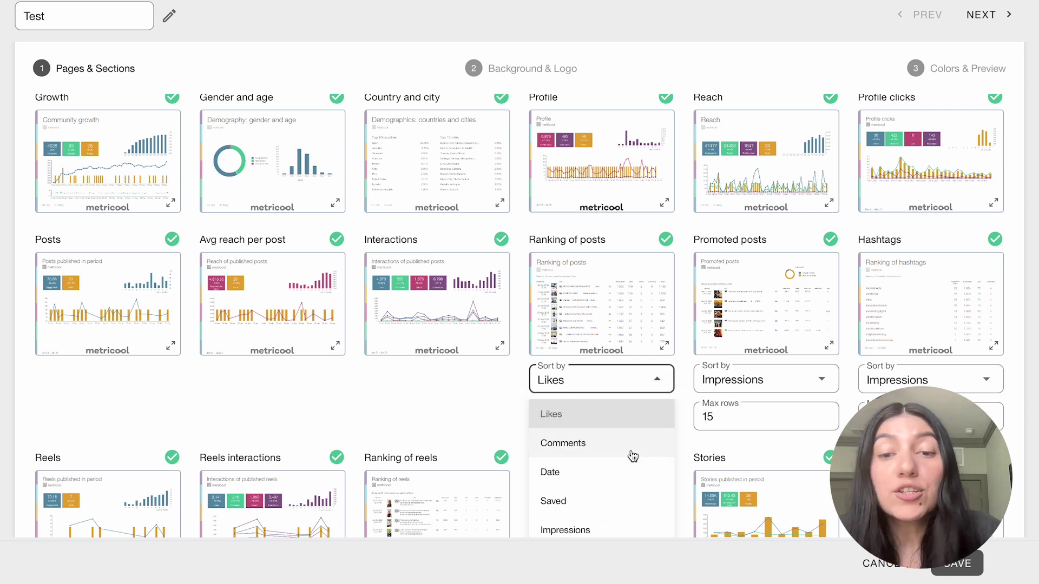
{"action": "left_click", "coordinate": [826, 376]}
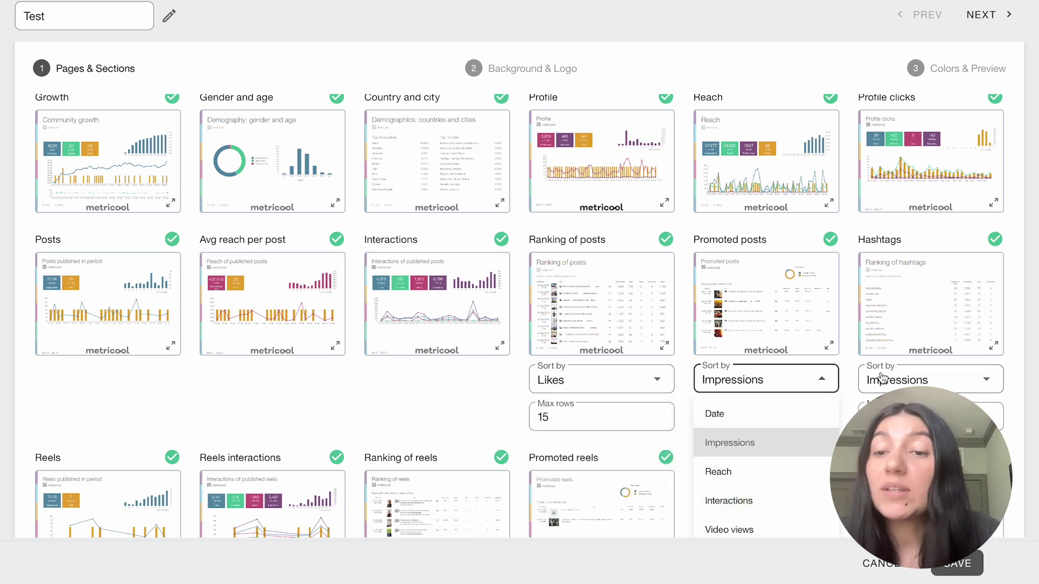
{"action": "left_click", "coordinate": [577, 417]}
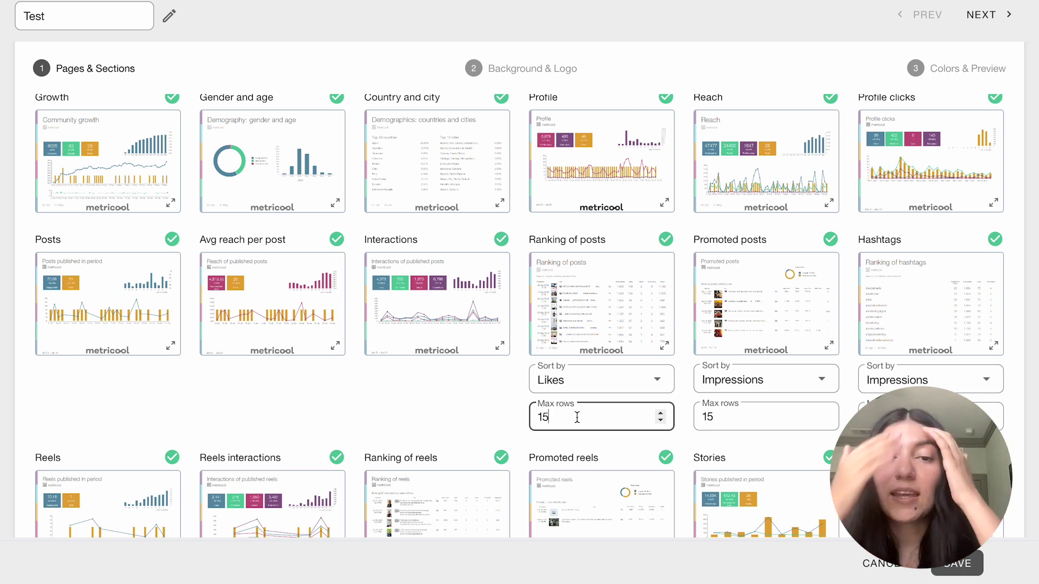
{"action": "scroll", "coordinate": [552, 415], "scroll_direction": "down", "scroll_amount": 7}
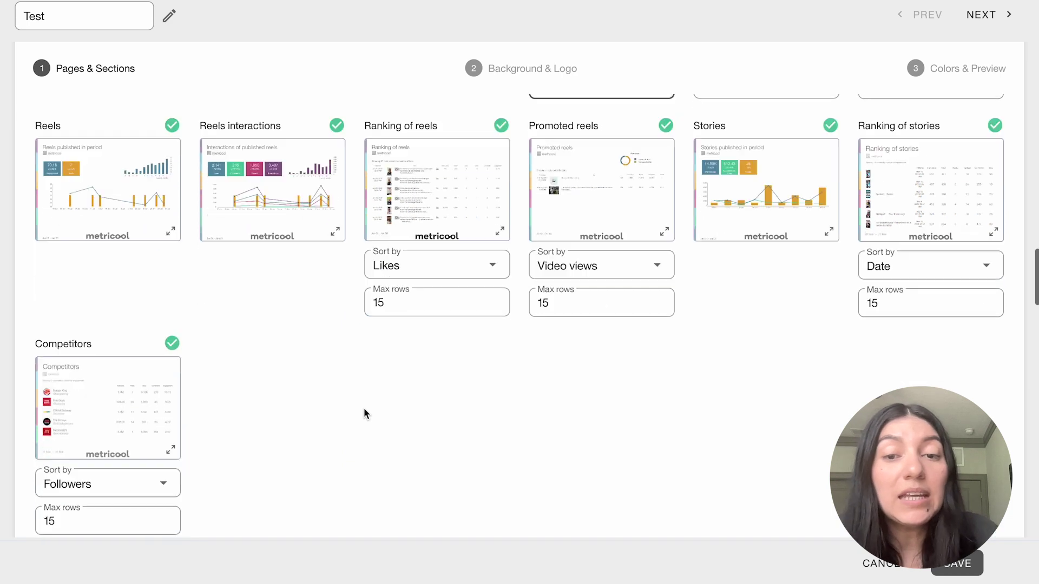
{"action": "left_click", "coordinate": [649, 241]}
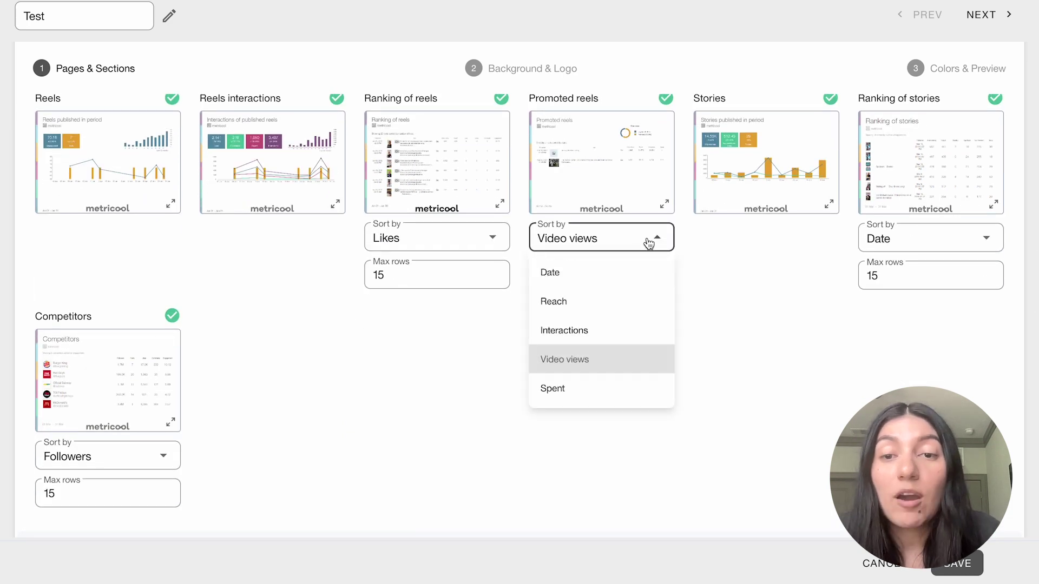
{"action": "left_click", "coordinate": [677, 246]}
{"action": "left_click", "coordinate": [917, 243]}
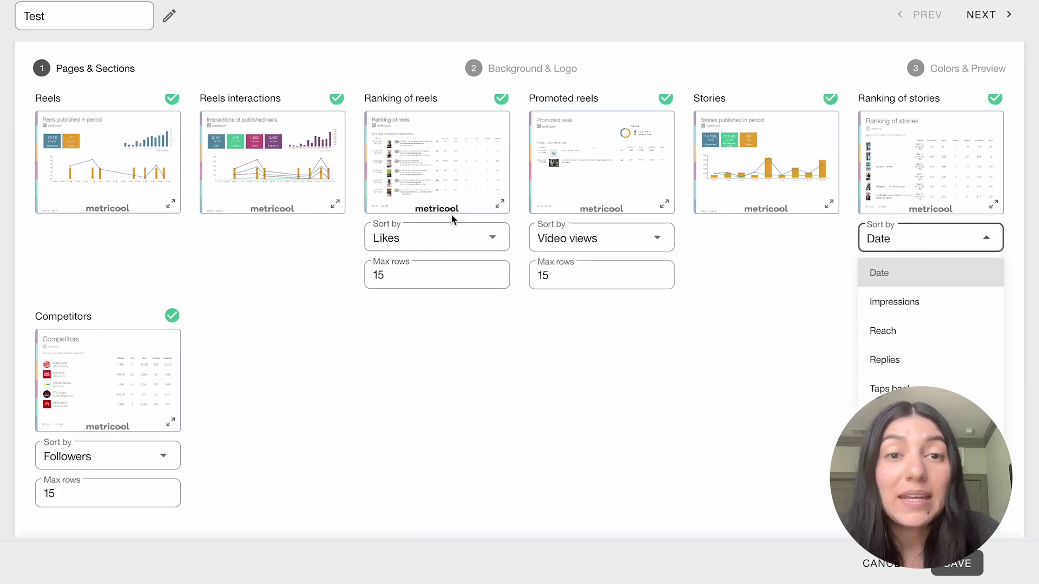
{"action": "left_click", "coordinate": [354, 450]}
Scroll through the remaining sections and move on to the Background & Logo step.
{"action": "scroll", "coordinate": [354, 451], "scroll_direction": "down", "scroll_amount": 12}
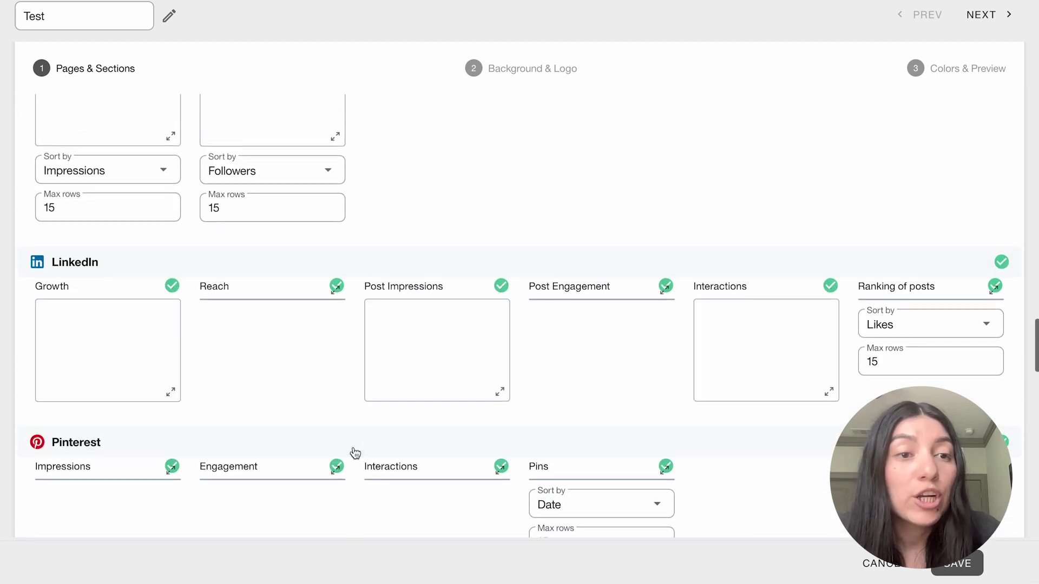
{"action": "scroll", "coordinate": [354, 449], "scroll_direction": "down", "scroll_amount": 10}
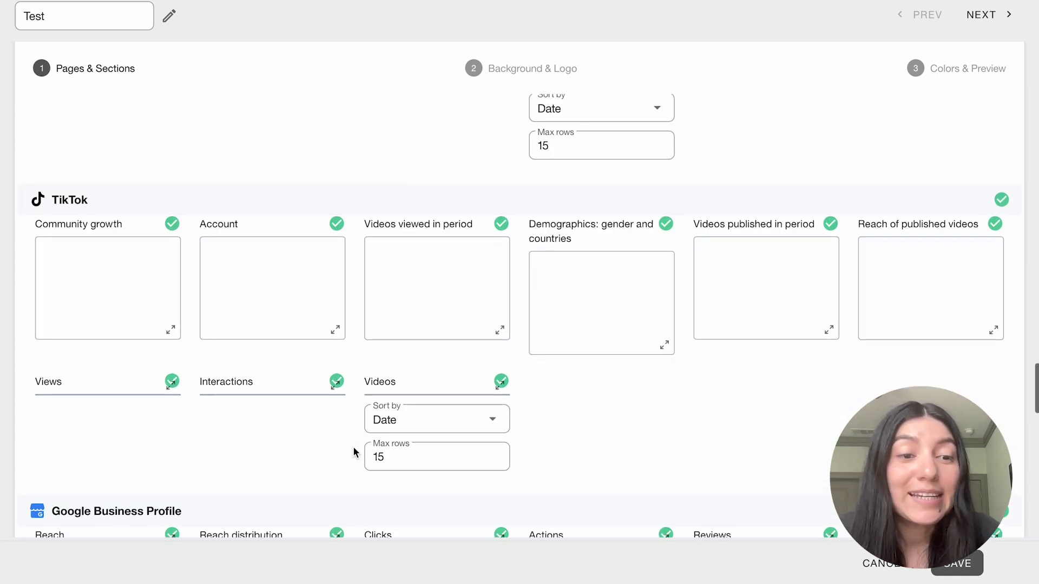
{"action": "scroll", "coordinate": [354, 450], "scroll_direction": "down", "scroll_amount": 10}
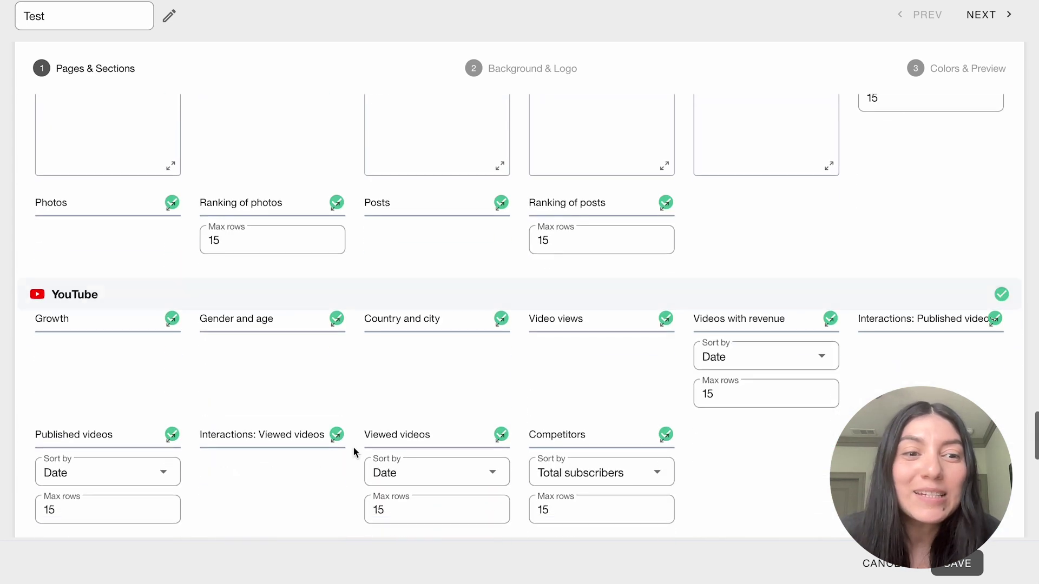
{"action": "scroll", "coordinate": [355, 452], "scroll_direction": "down", "scroll_amount": 5}
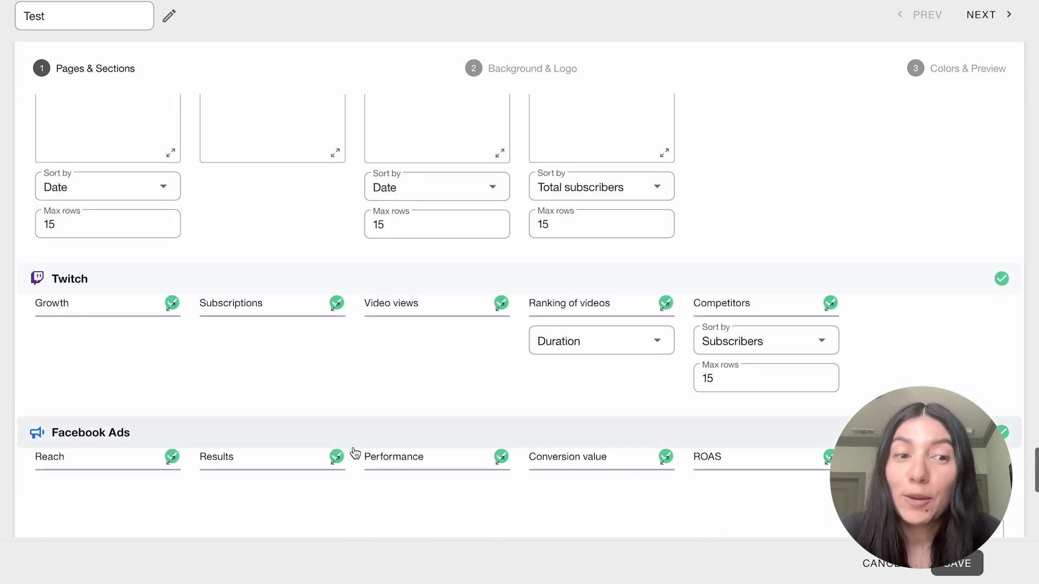
{"action": "scroll", "coordinate": [354, 452], "scroll_direction": "down", "scroll_amount": 10}
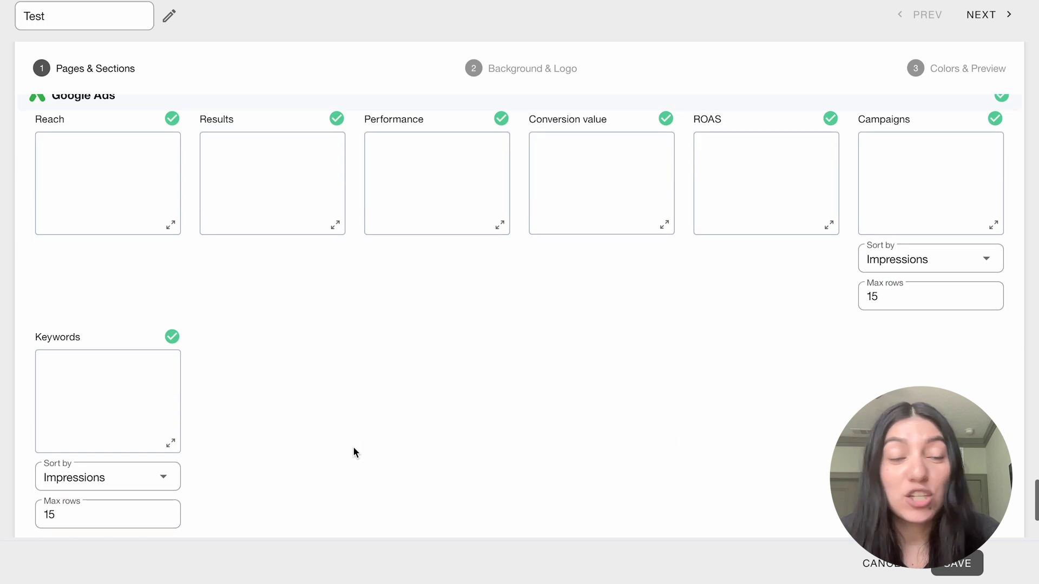
{"action": "scroll", "coordinate": [354, 453], "scroll_direction": "up", "scroll_amount": 15}
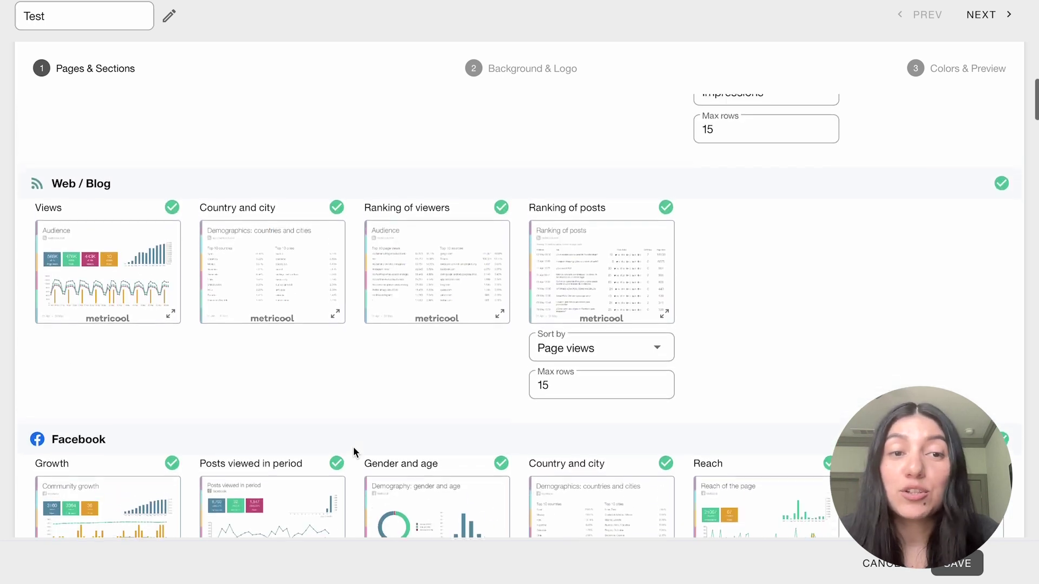
{"action": "scroll", "coordinate": [355, 453], "scroll_direction": "up", "scroll_amount": 10}
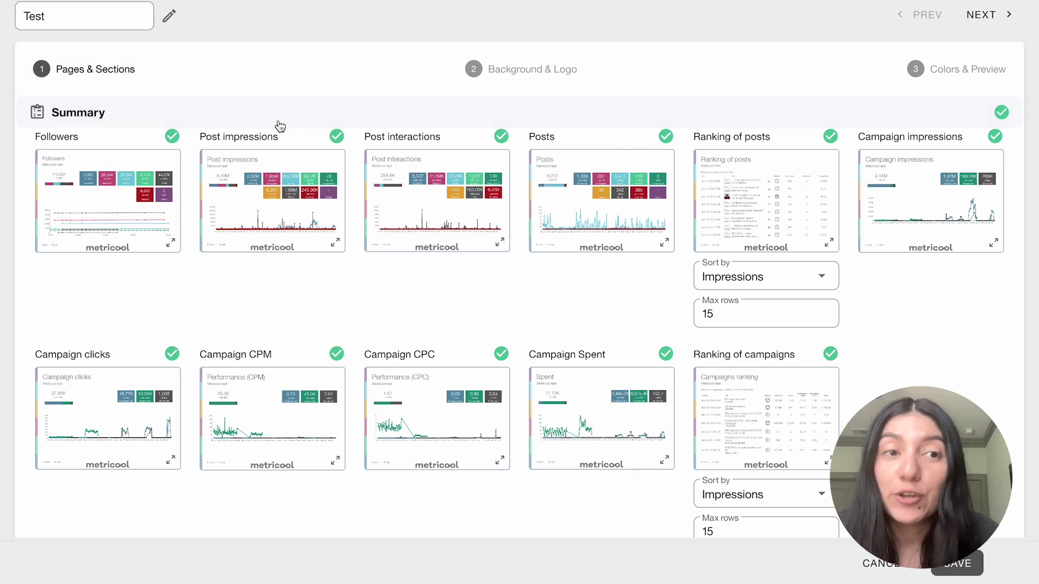
{"action": "left_click", "coordinate": [510, 72]}
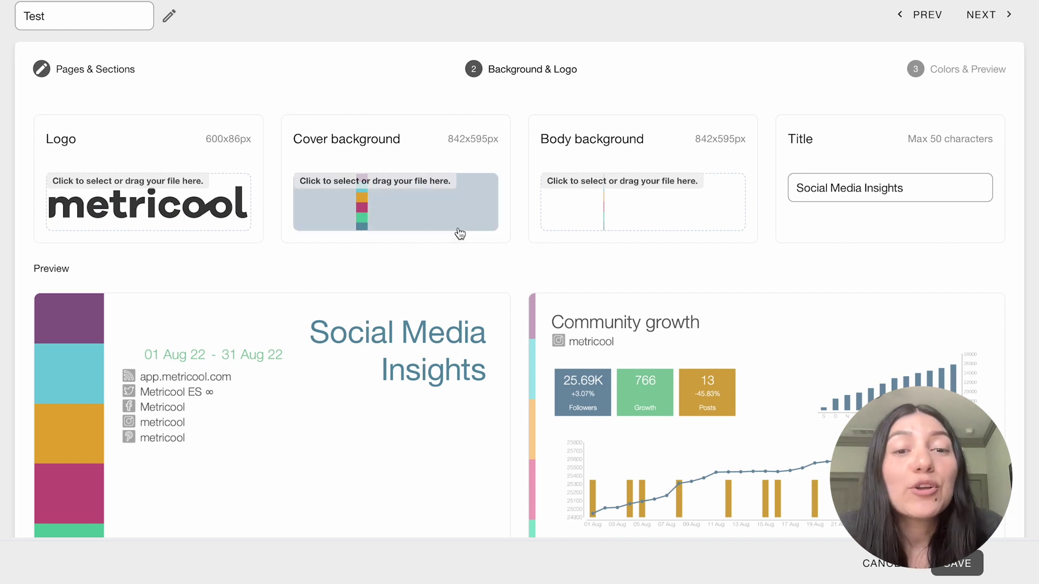
{"action": "left_click", "coordinate": [351, 215]}
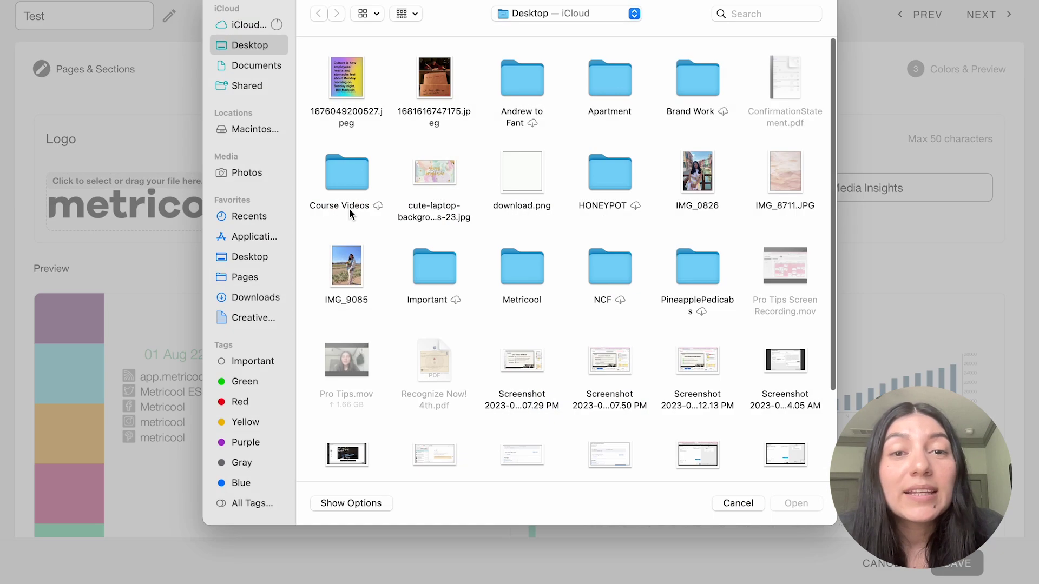
{"action": "left_click", "coordinate": [737, 500]}
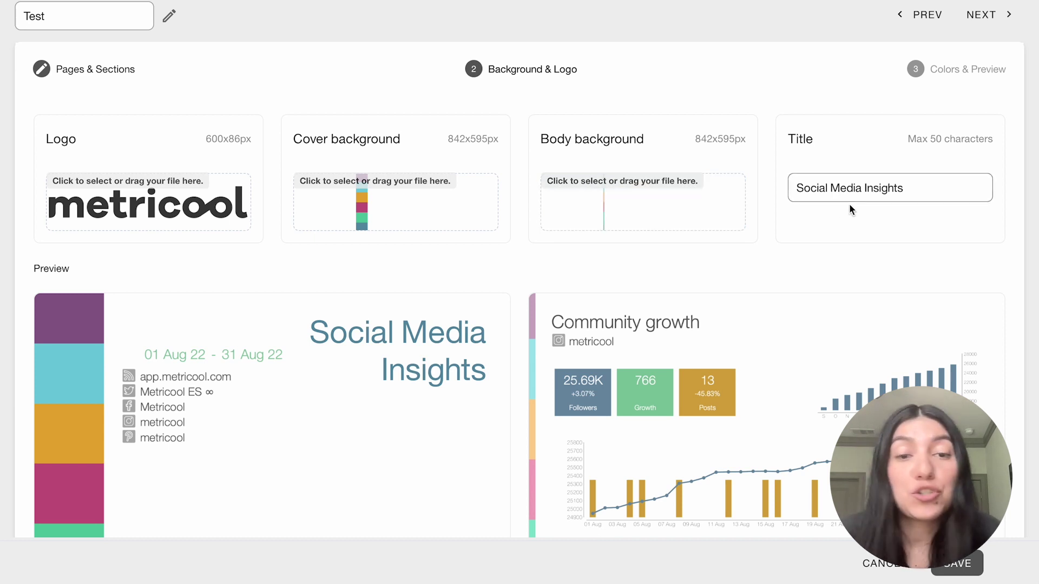
{"action": "scroll", "coordinate": [639, 338], "scroll_direction": "down", "scroll_amount": 2}
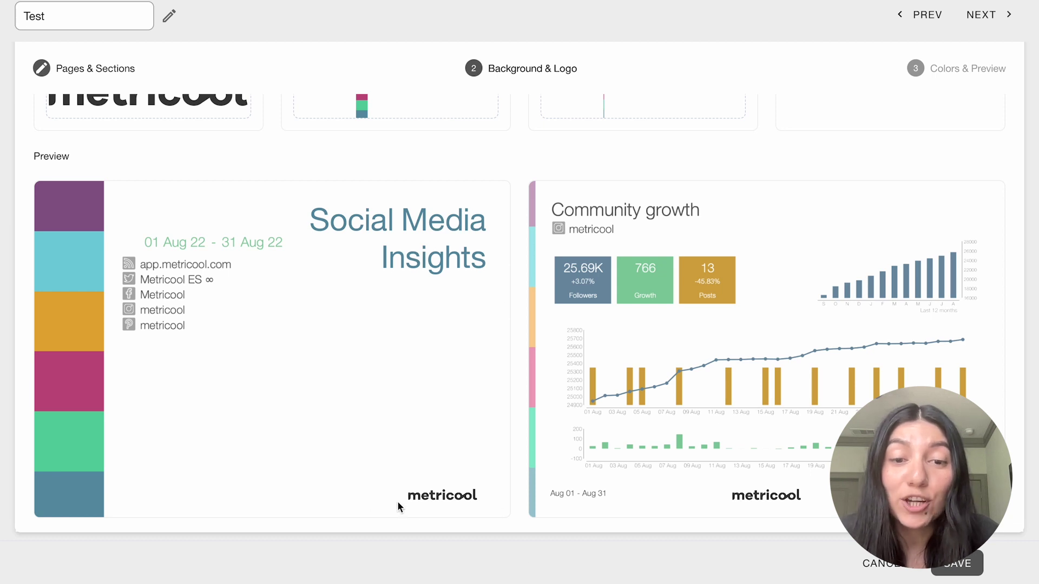
{"action": "scroll", "coordinate": [649, 312], "scroll_direction": "up", "scroll_amount": 2}
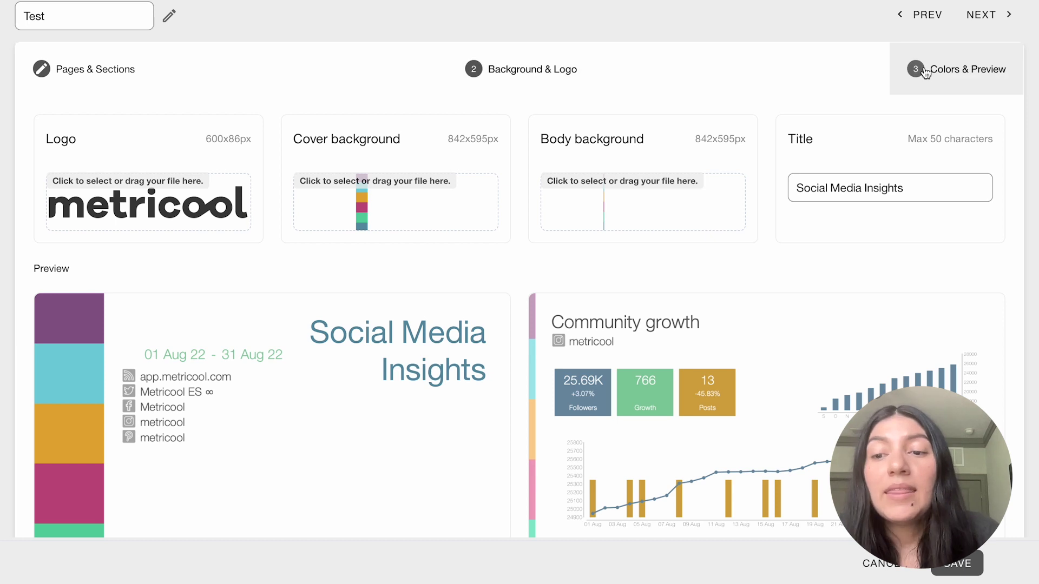
{"action": "left_click", "coordinate": [925, 72]}
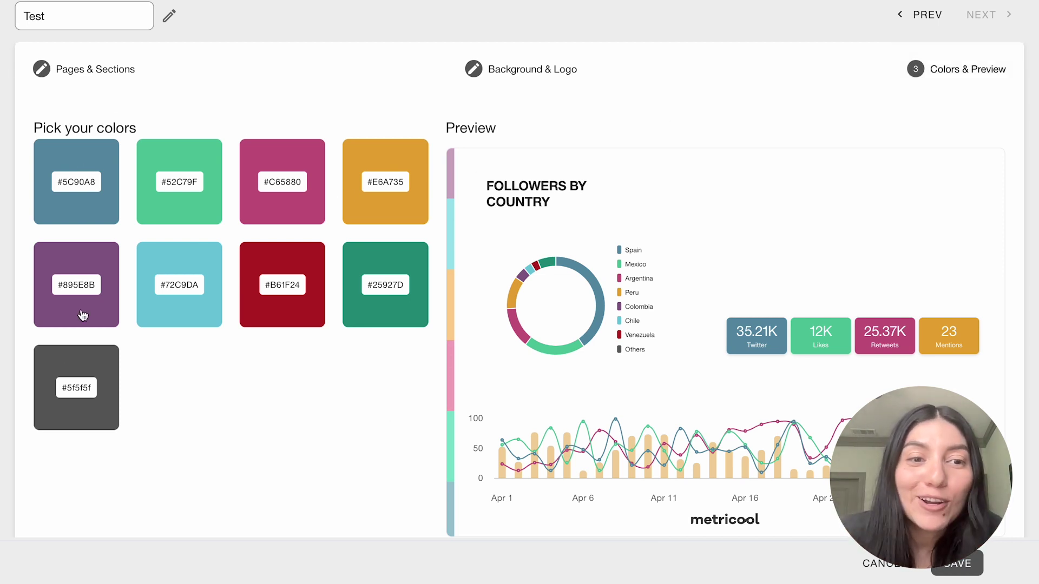
Open the dark grey #5F5F5F palette colour and accept it unchanged.
{"action": "left_click", "coordinate": [98, 370]}
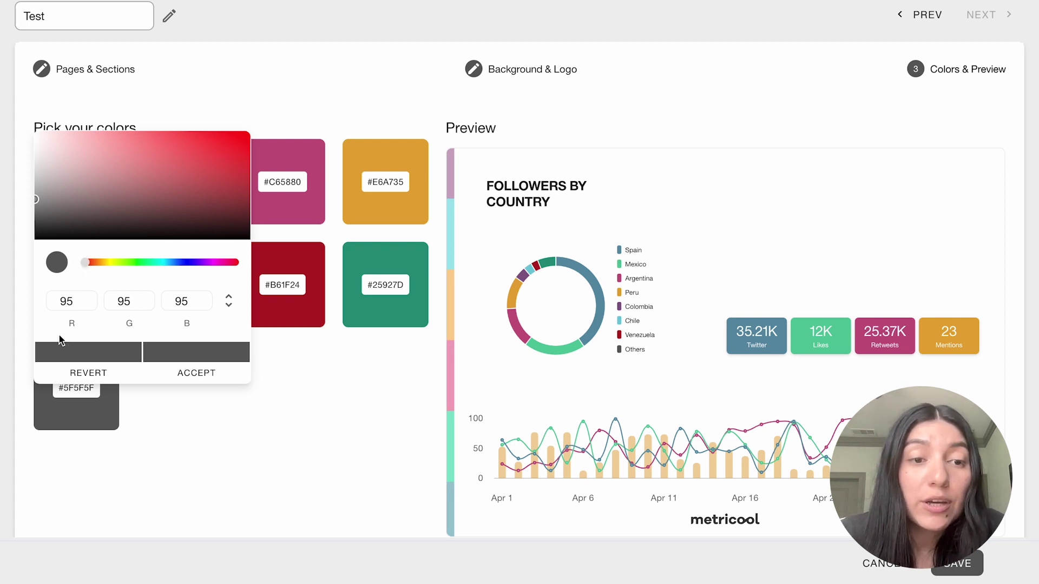
{"action": "left_click", "coordinate": [228, 372]}
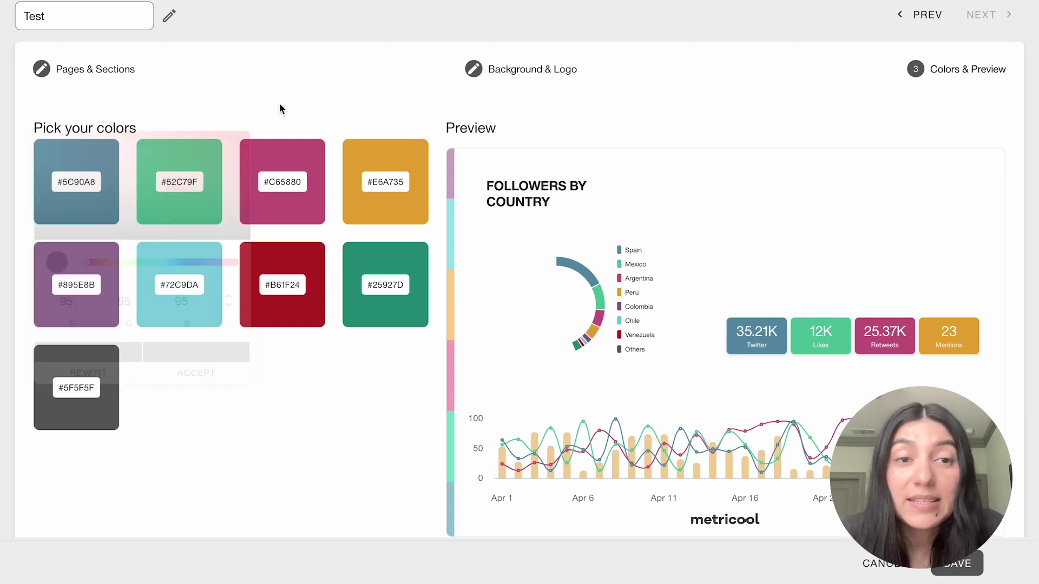
{"action": "scroll", "coordinate": [656, 347], "scroll_direction": "down", "scroll_amount": 1}
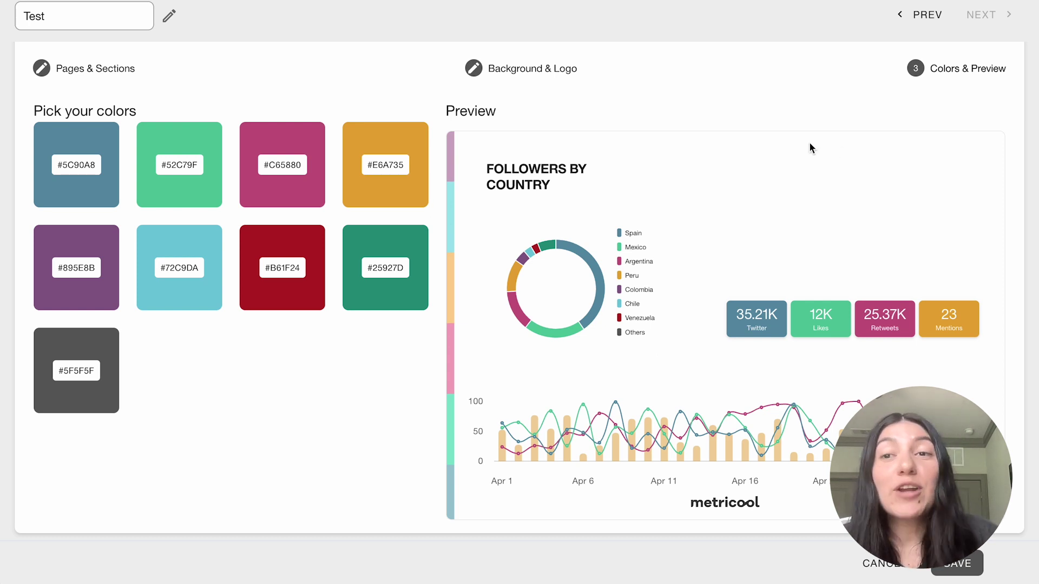
Flip between Pages & Sections, Background & Logo and Colors & Preview, then save the Test template.
{"action": "left_click", "coordinate": [582, 87]}
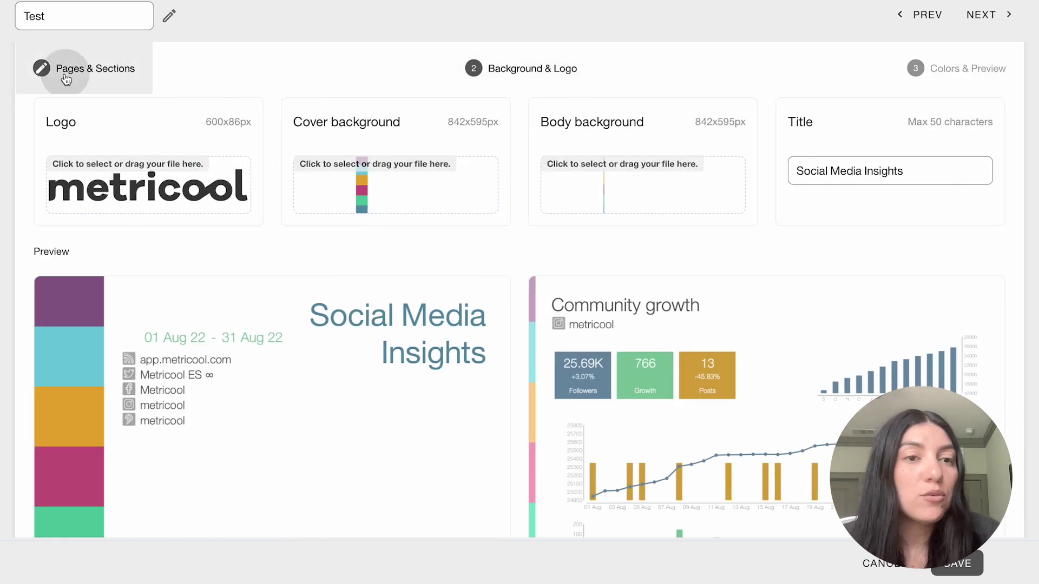
{"action": "left_click", "coordinate": [66, 80]}
{"action": "left_click", "coordinate": [929, 84]}
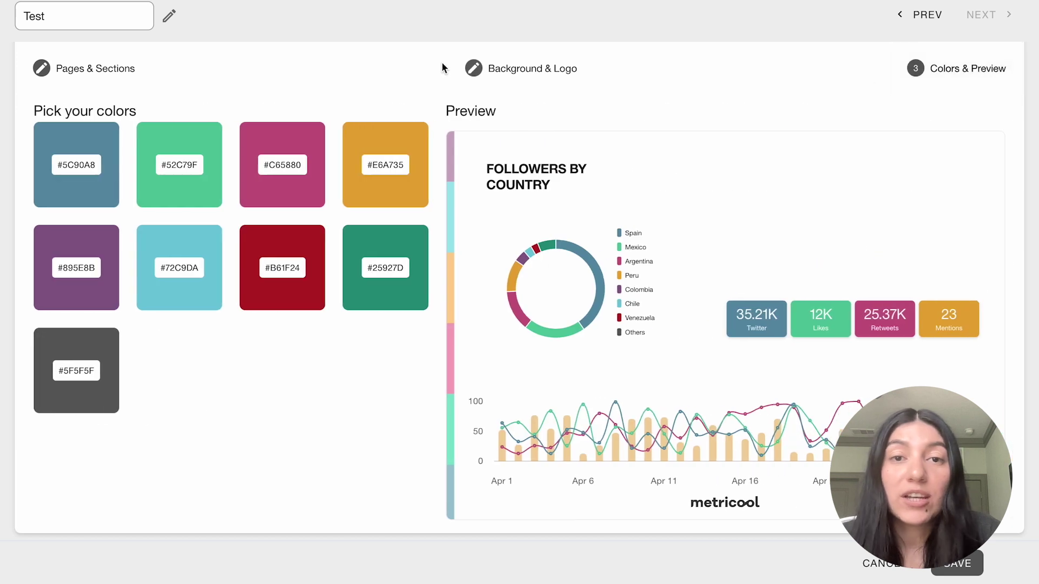
{"action": "left_click", "coordinate": [508, 80]}
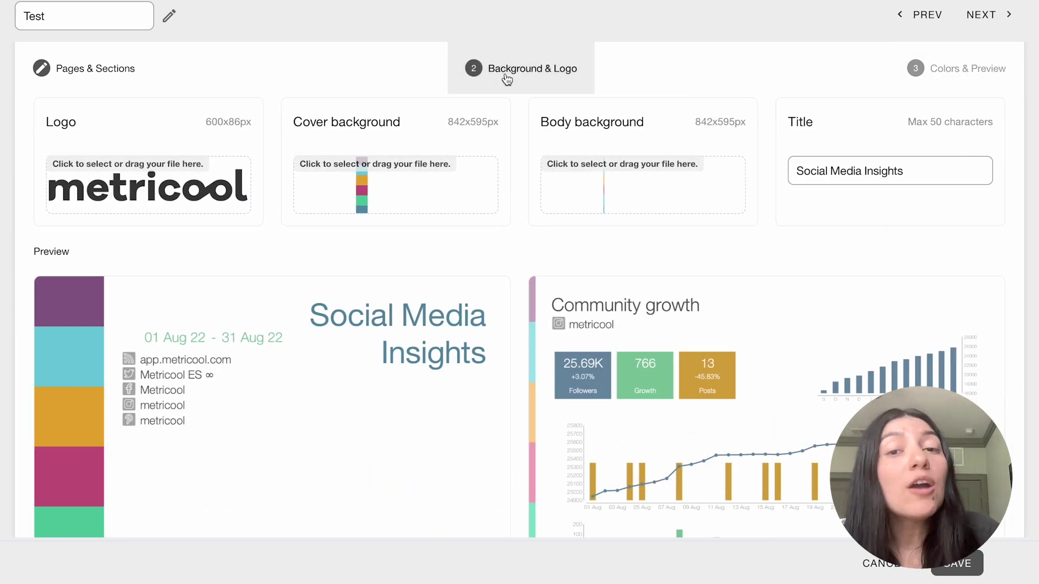
{"action": "left_click", "coordinate": [146, 81]}
{"action": "left_click", "coordinate": [512, 78]}
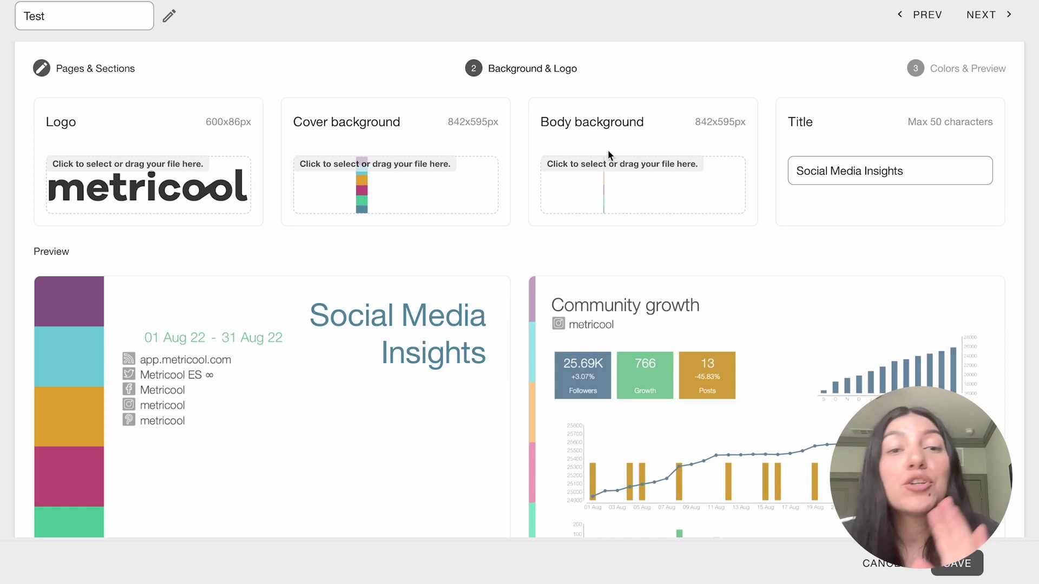
{"action": "left_click", "coordinate": [147, 71]}
{"action": "left_click", "coordinate": [923, 73]}
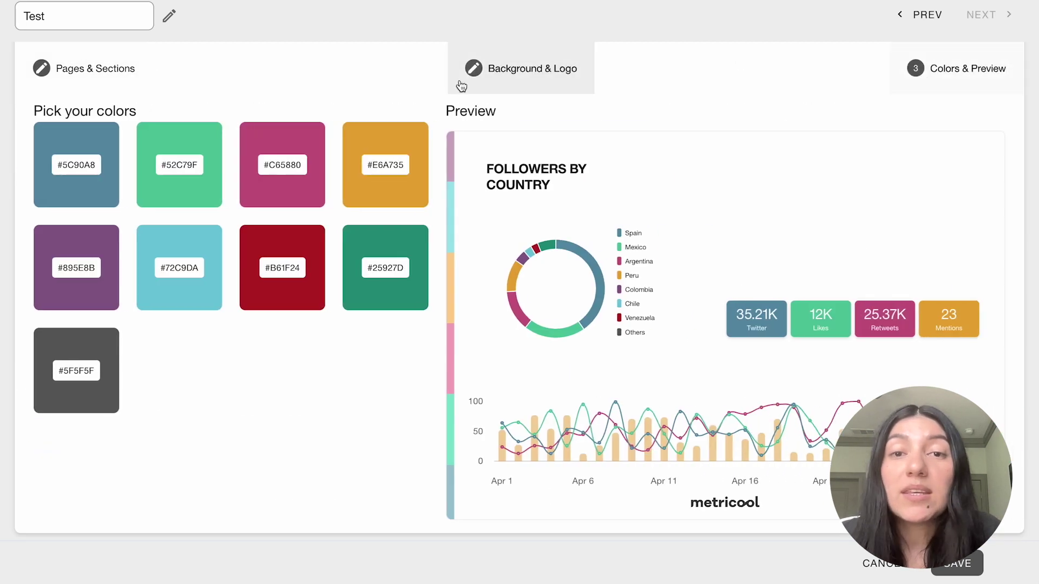
{"action": "left_click", "coordinate": [462, 87]}
{"action": "left_click", "coordinate": [88, 67]}
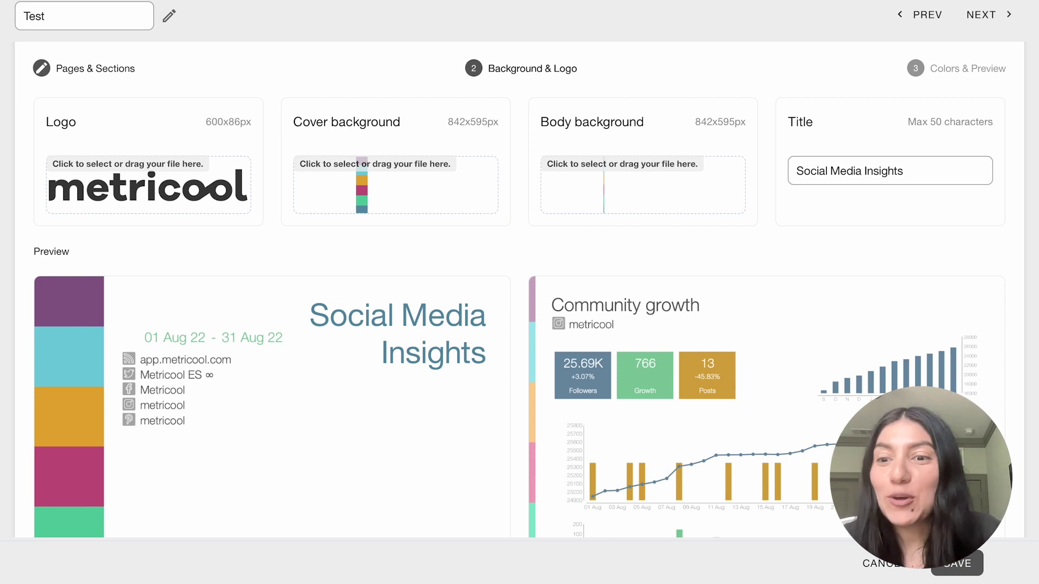
{"action": "left_click", "coordinate": [959, 564]}
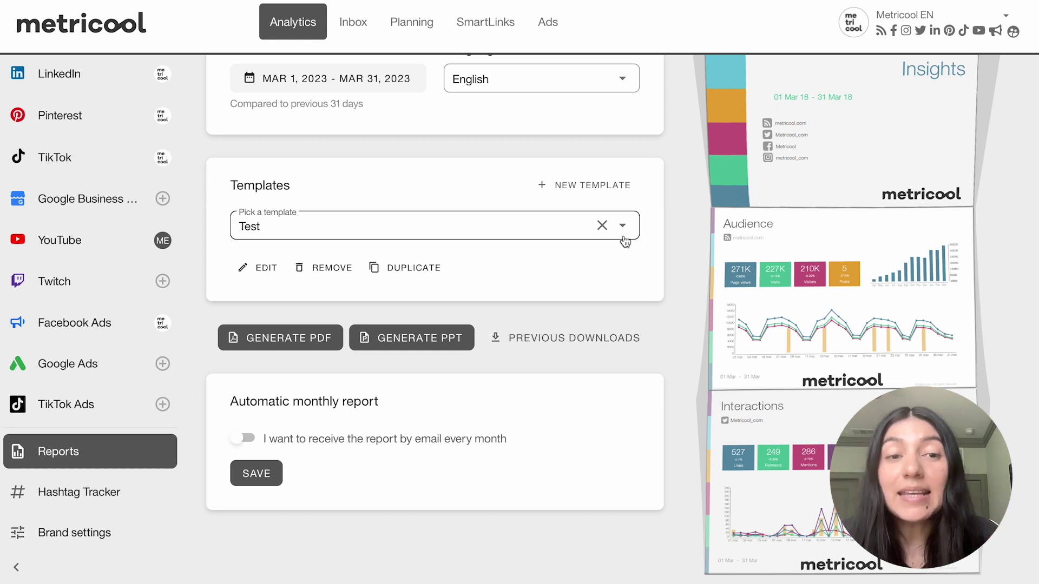
Keep 'Test' selected in the Pick a template list for the March 2023 report.
{"action": "left_click", "coordinate": [331, 231]}
{"action": "scroll", "coordinate": [336, 395], "scroll_direction": "down", "scroll_amount": 5}
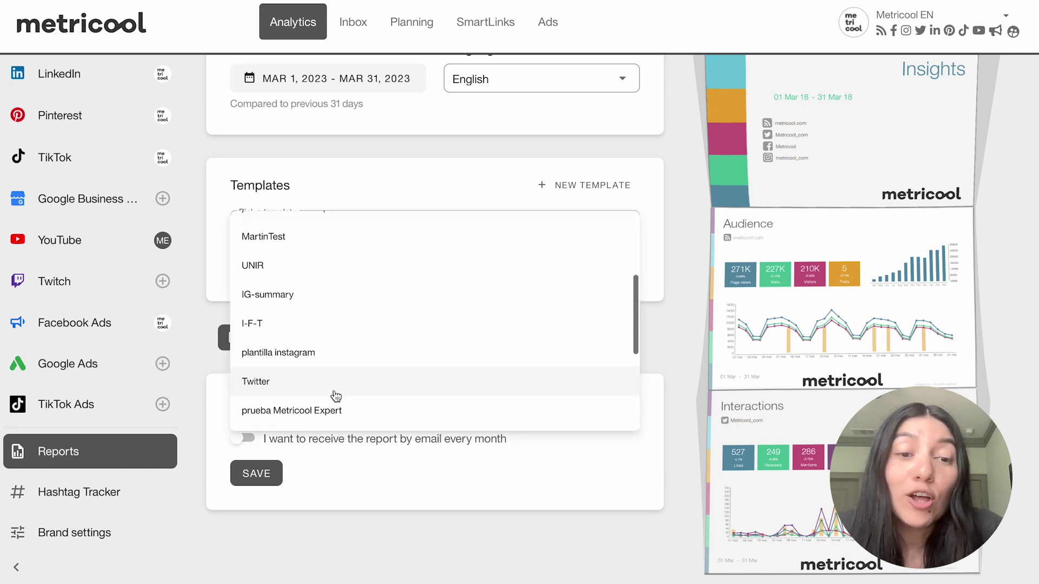
{"action": "scroll", "coordinate": [336, 394], "scroll_direction": "up", "scroll_amount": 5}
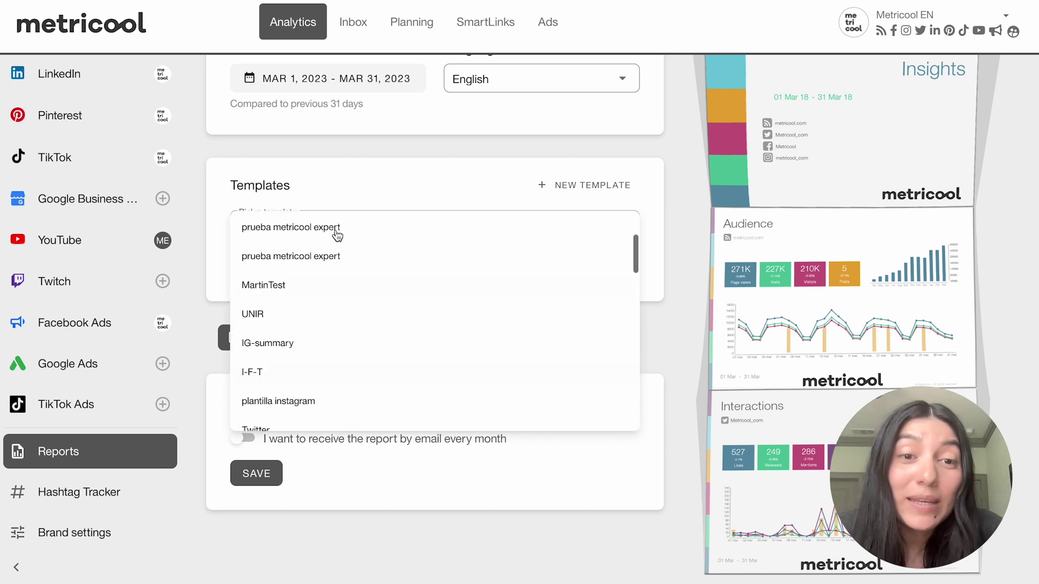
{"action": "left_click", "coordinate": [344, 167]}
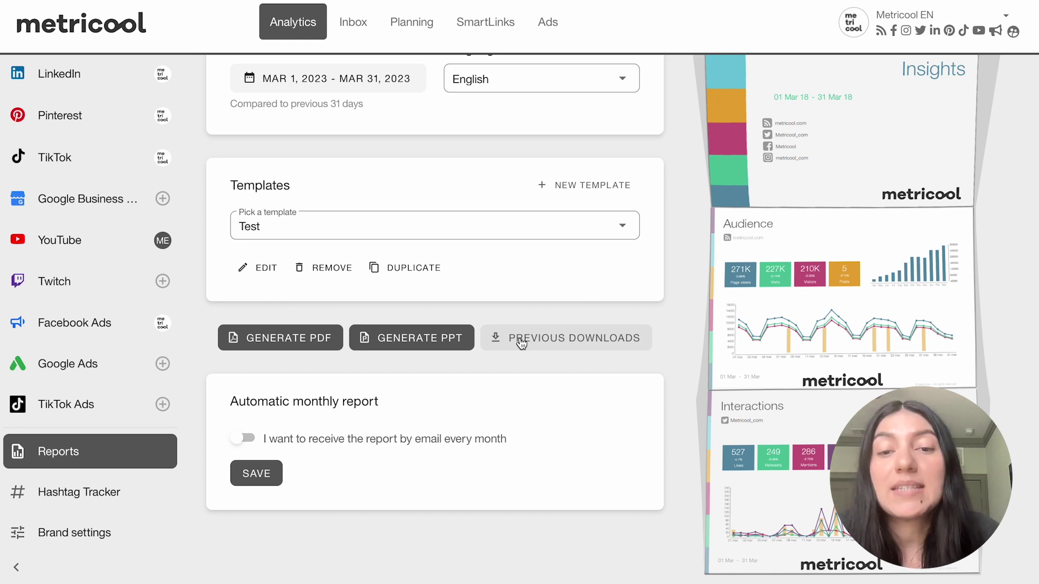
{"action": "left_click", "coordinate": [304, 346]}
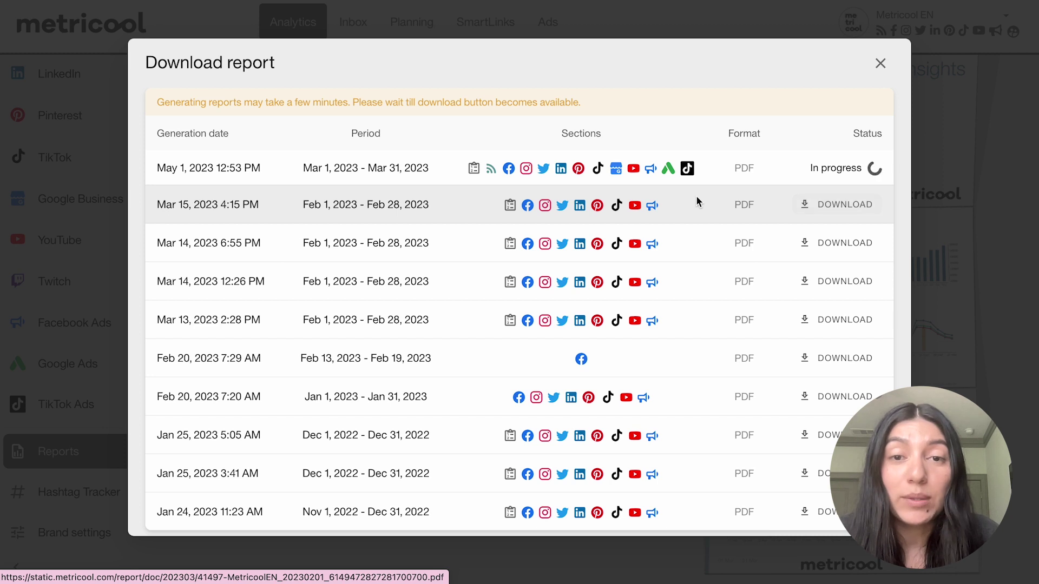
{"action": "left_click", "coordinate": [881, 65]}
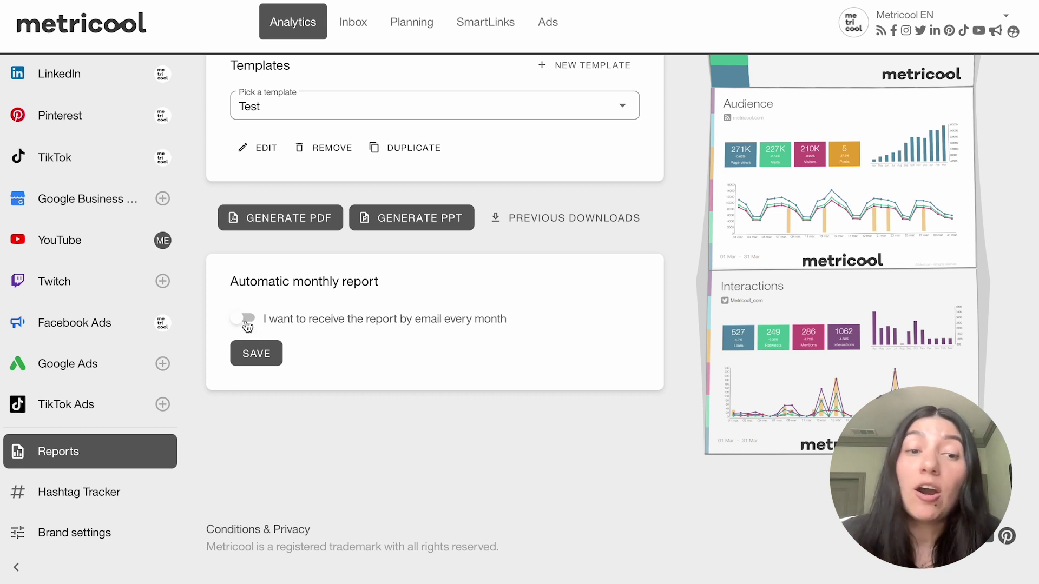
Enable monthly email reports with the recipient's e-mail and message 'Monthly report for you', and save.
{"action": "left_click", "coordinate": [246, 321]}
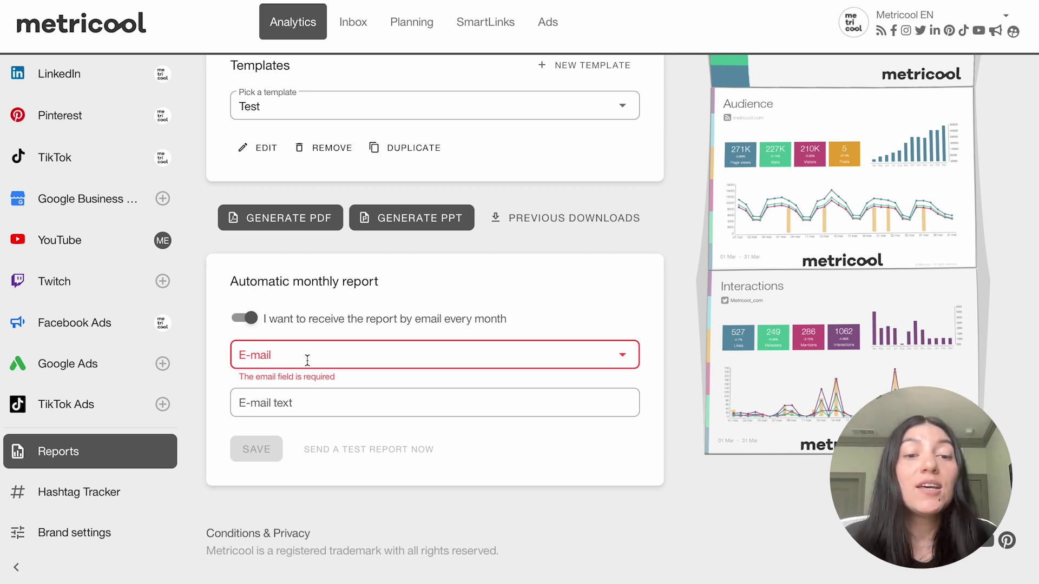
{"action": "left_click", "coordinate": [307, 360]}
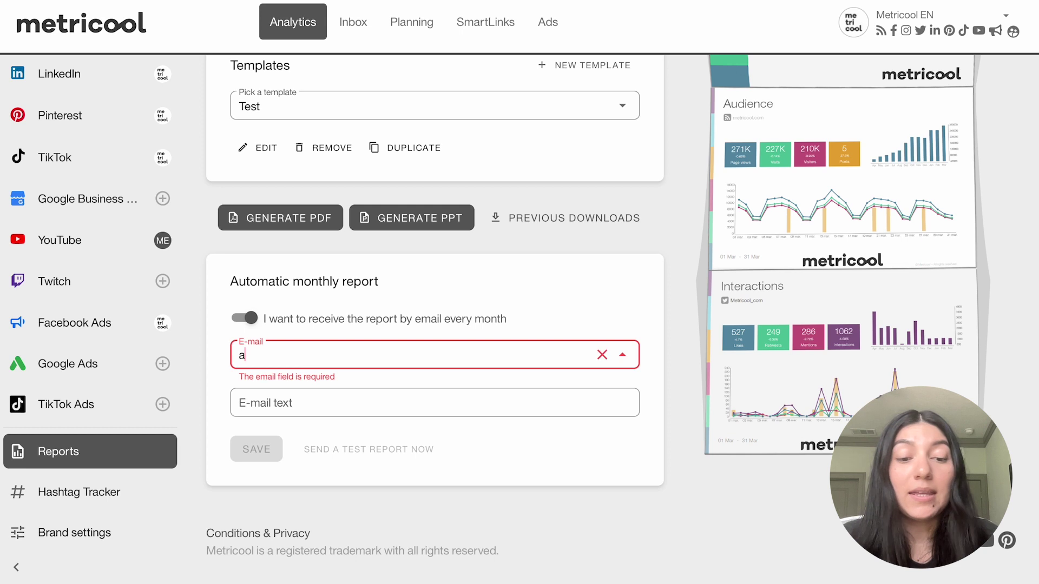
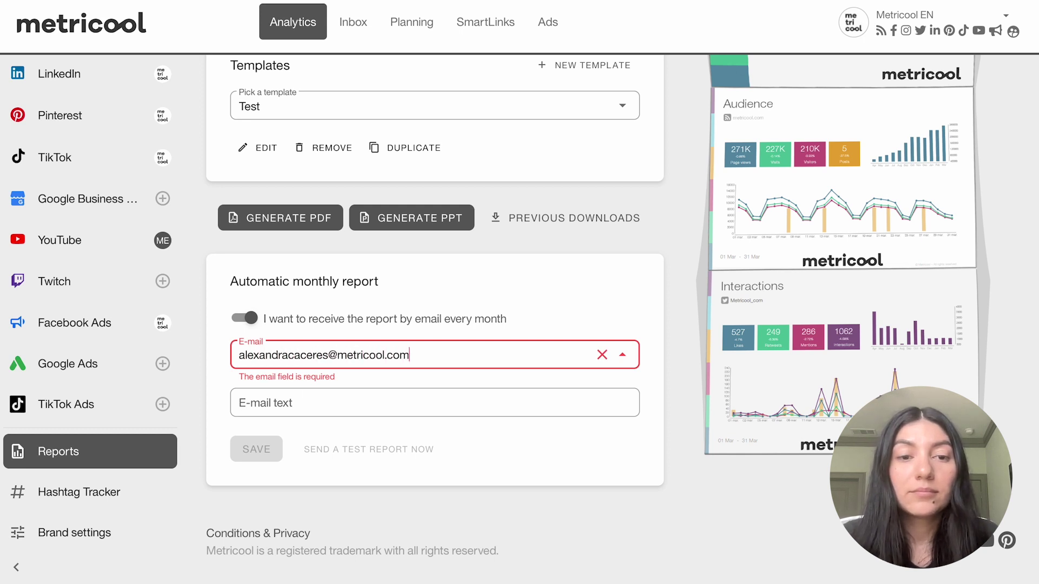
{"action": "left_click", "coordinate": [303, 405]}
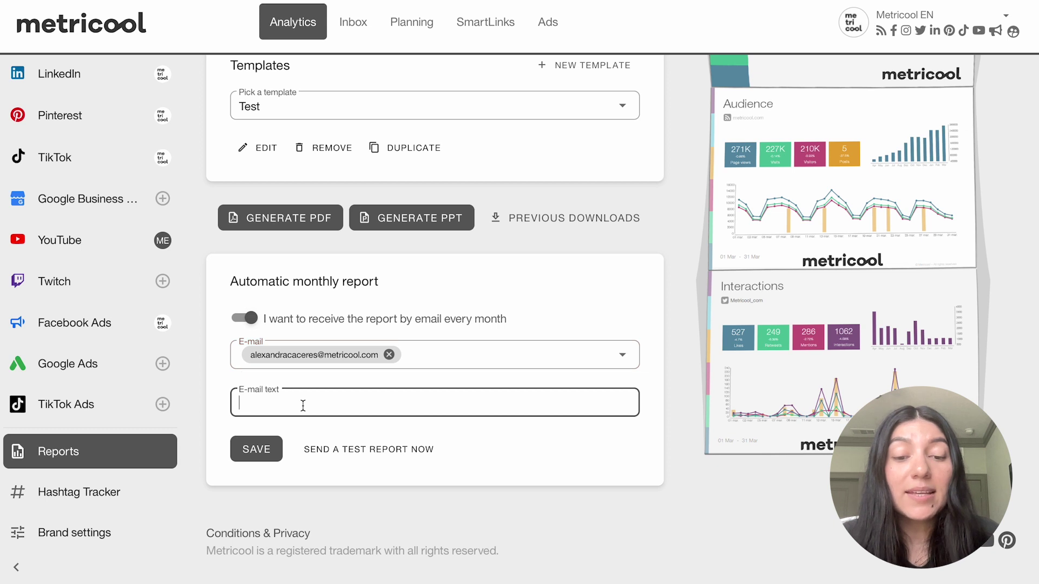
{"action": "type", "text": "Monthly report "}
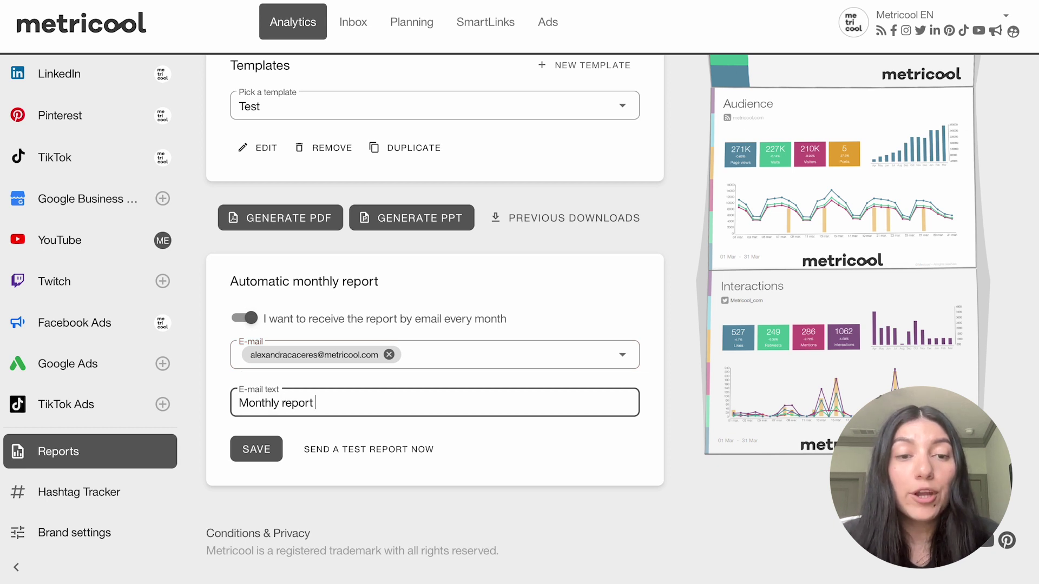
{"action": "type", "text": "for you."}
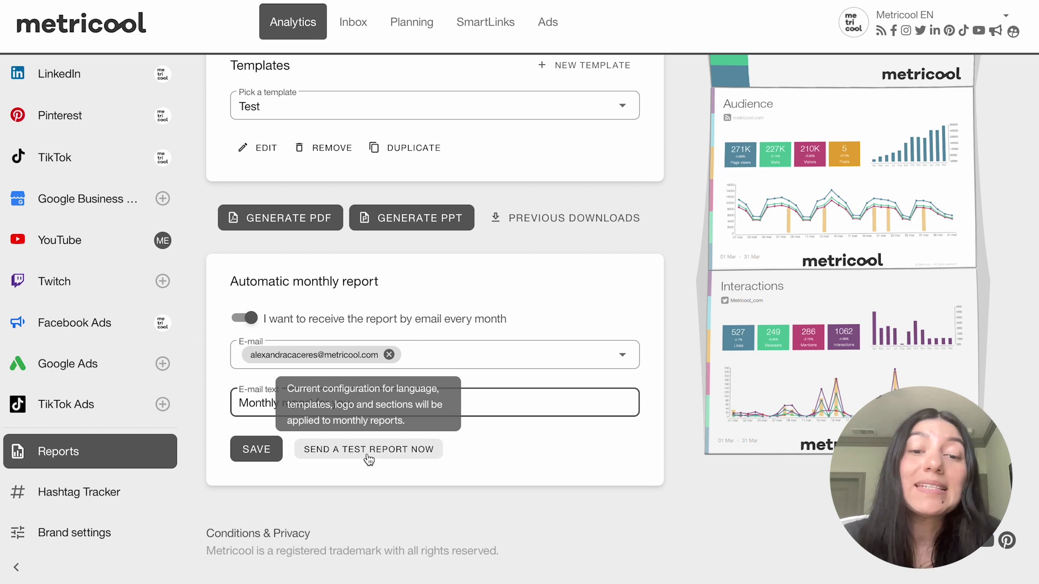
{"action": "left_click", "coordinate": [266, 452]}
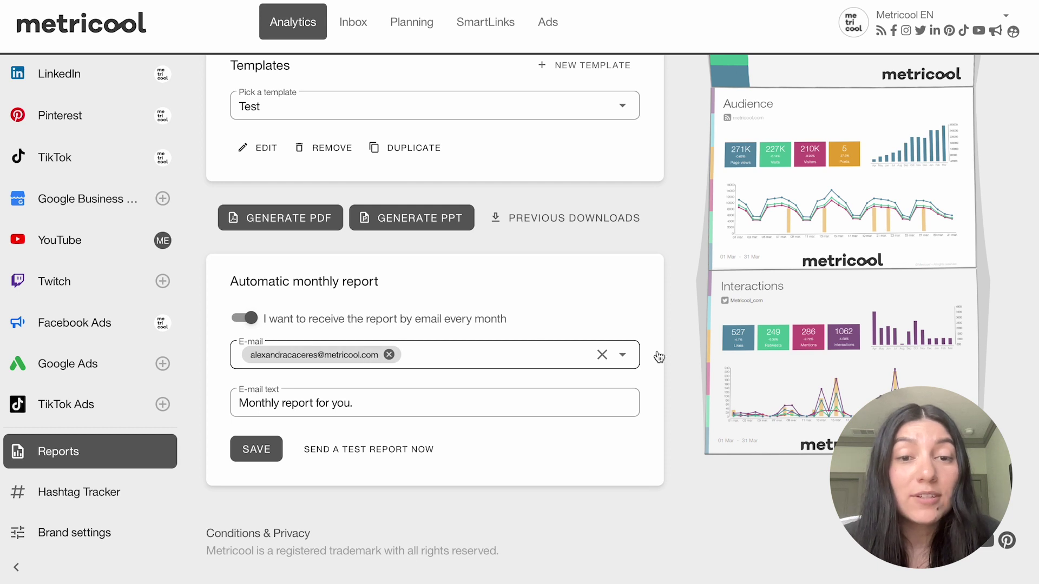
Clear the recipient e-mail and message text, and turn monthly email reports off.
{"action": "left_click", "coordinate": [601, 355]}
{"action": "left_click", "coordinate": [264, 323]}
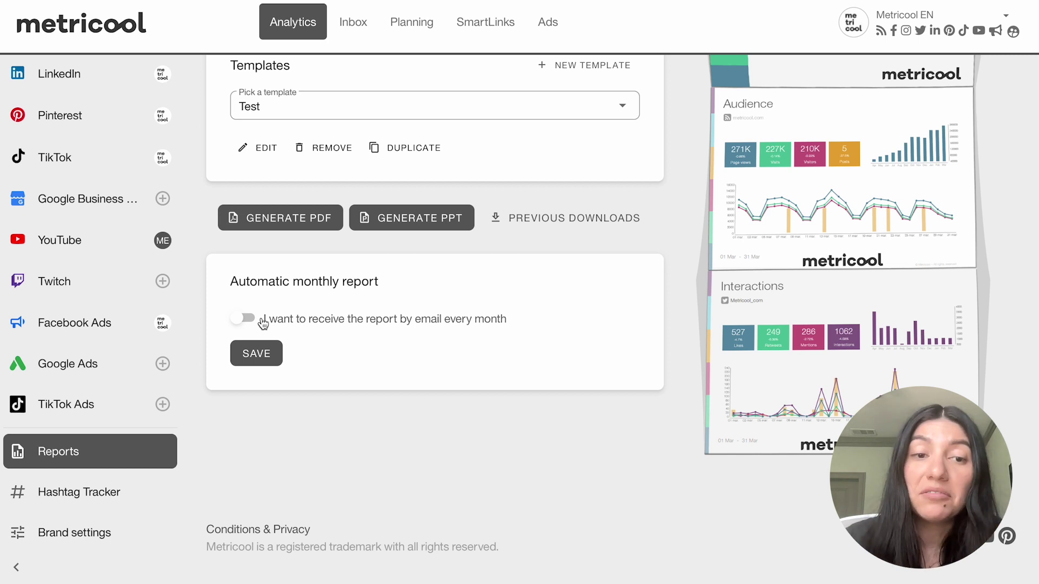
{"action": "left_click", "coordinate": [264, 323]}
{"action": "left_click_drag", "start_coordinate": [366, 407], "coordinate": [234, 403]}
{"action": "key", "text": "BackSpace"}
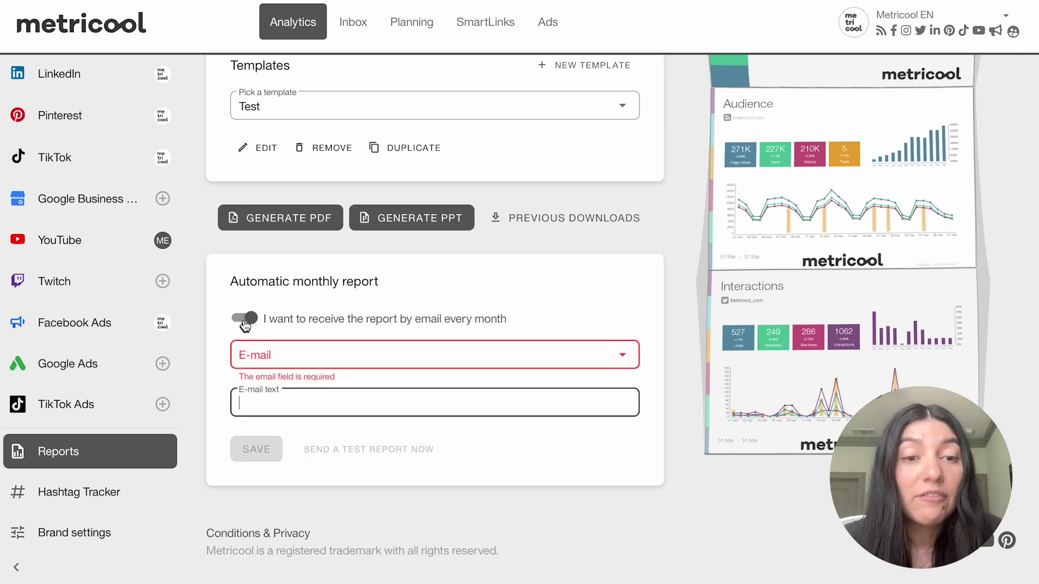
{"action": "left_click", "coordinate": [246, 323]}
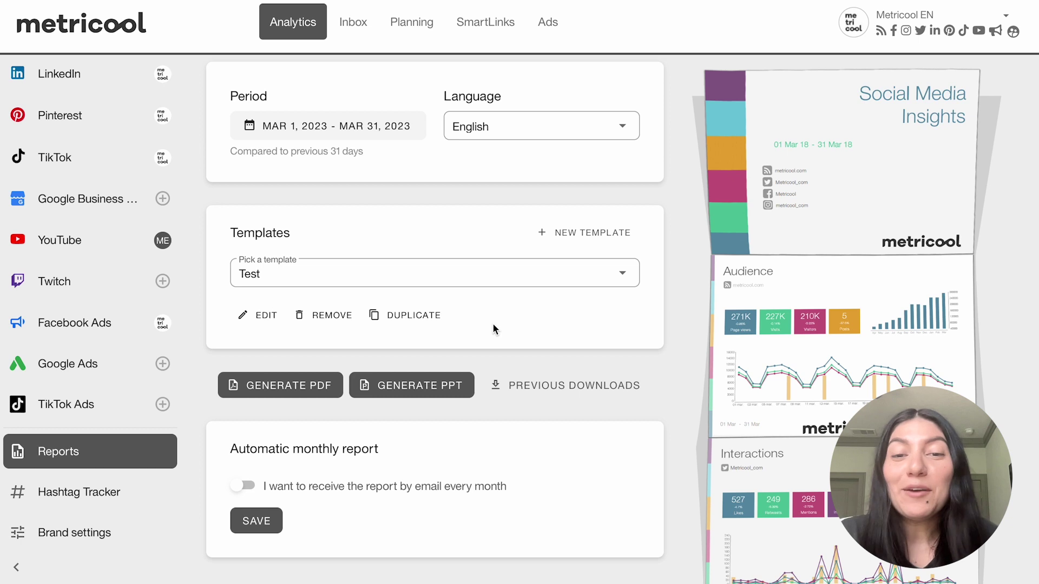
Show the previously generated reports list.
{"action": "left_click", "coordinate": [540, 395]}
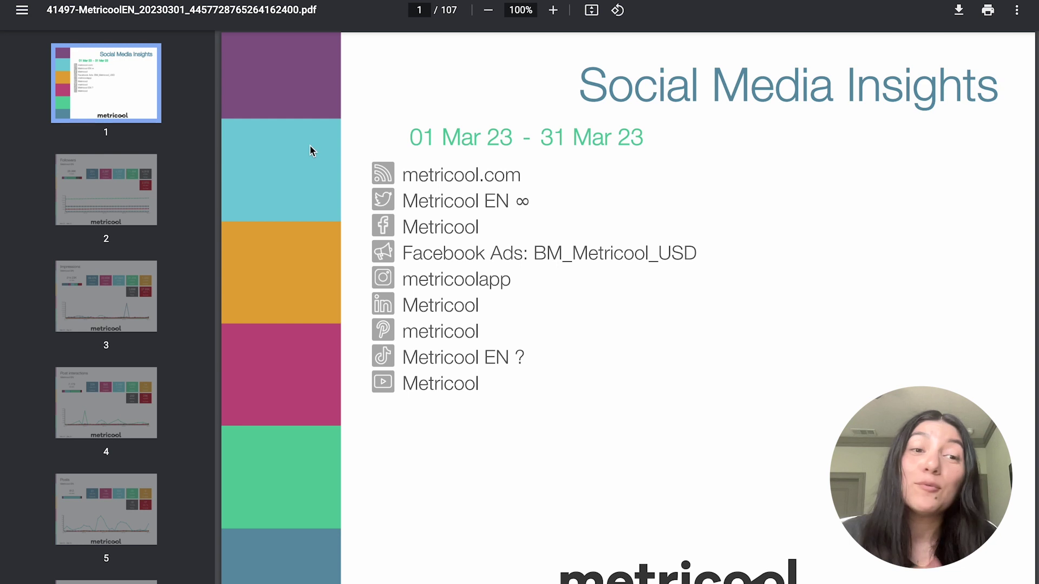
Jump through the PDF pages to Ranking of posts and open the third-ranked LinkedIn post.
{"action": "left_click", "coordinate": [122, 213]}
{"action": "left_click", "coordinate": [120, 293]}
{"action": "left_click", "coordinate": [123, 398]}
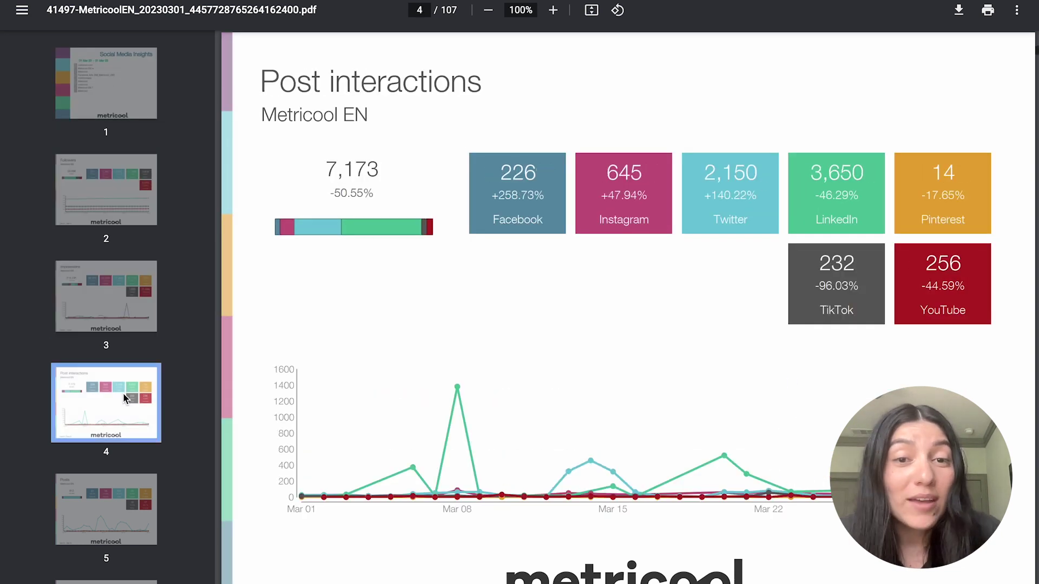
{"action": "scroll", "coordinate": [122, 395], "scroll_direction": "down", "scroll_amount": 5}
{"action": "left_click", "coordinate": [109, 357]}
{"action": "scroll", "coordinate": [109, 357], "scroll_direction": "down", "scroll_amount": 3}
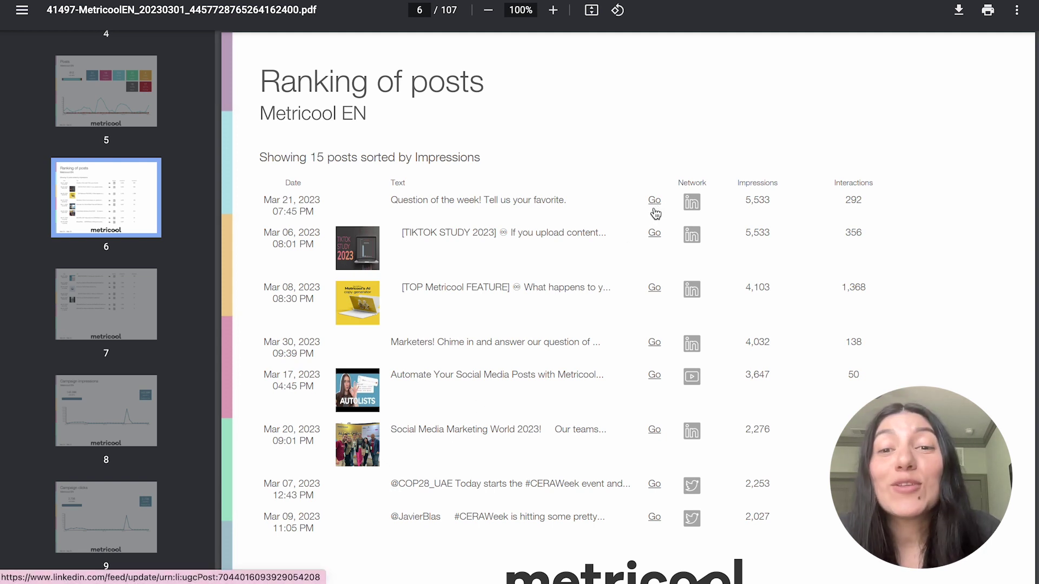
{"action": "left_click", "coordinate": [656, 290]}
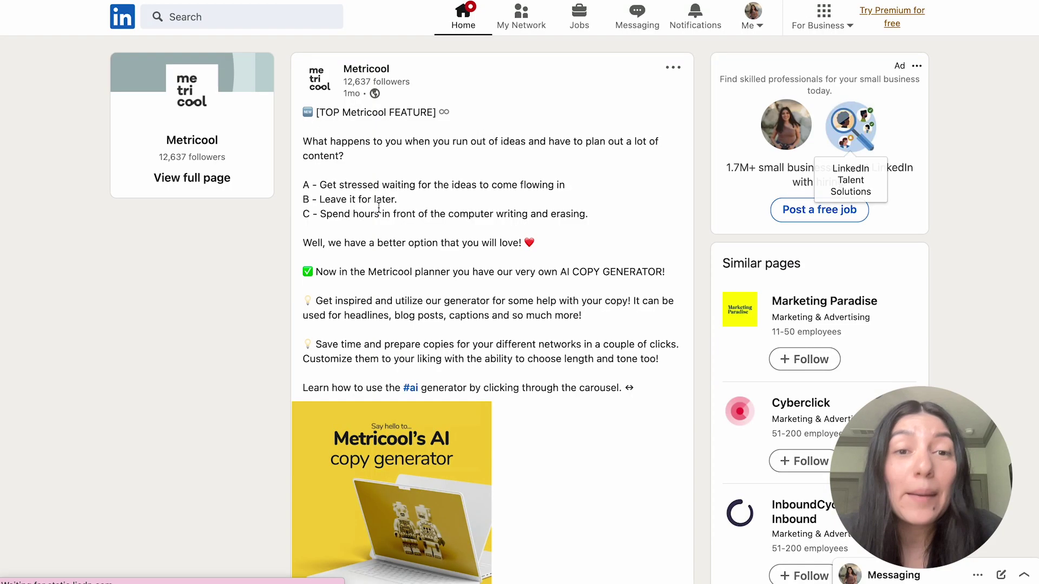
Scroll through the LinkedIn post about Metricool's AI copy generator.
{"action": "scroll", "coordinate": [523, 307], "scroll_direction": "down", "scroll_amount": 5}
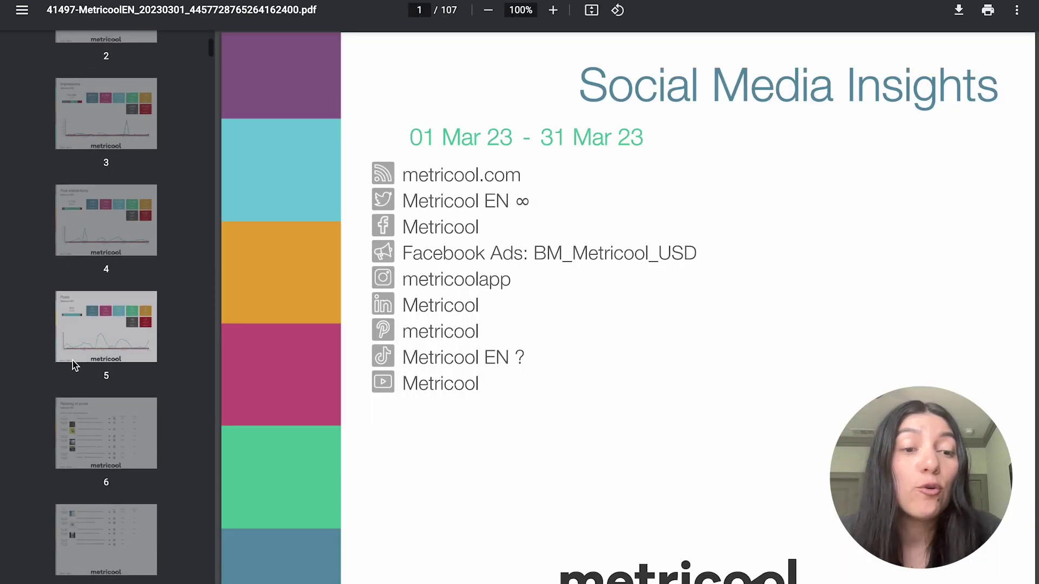
Review page 7 and the campaign Impressions, Clicks, CPM, CPC and Spent pages.
{"action": "scroll", "coordinate": [72, 360], "scroll_direction": "down", "scroll_amount": 3}
{"action": "left_click", "coordinate": [73, 359]}
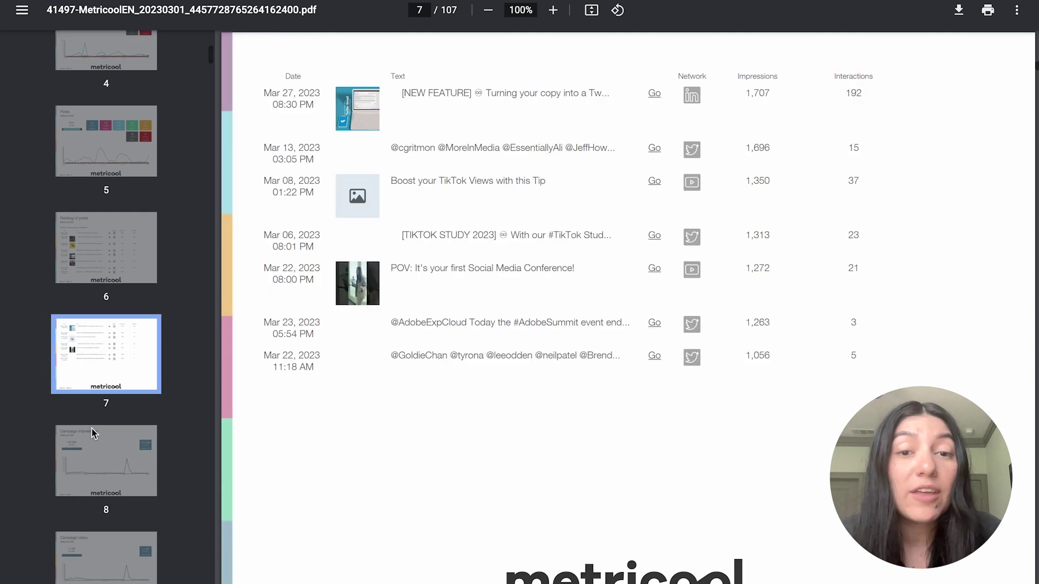
{"action": "left_click", "coordinate": [94, 433]}
{"action": "scroll", "coordinate": [92, 441], "scroll_direction": "down", "scroll_amount": 4}
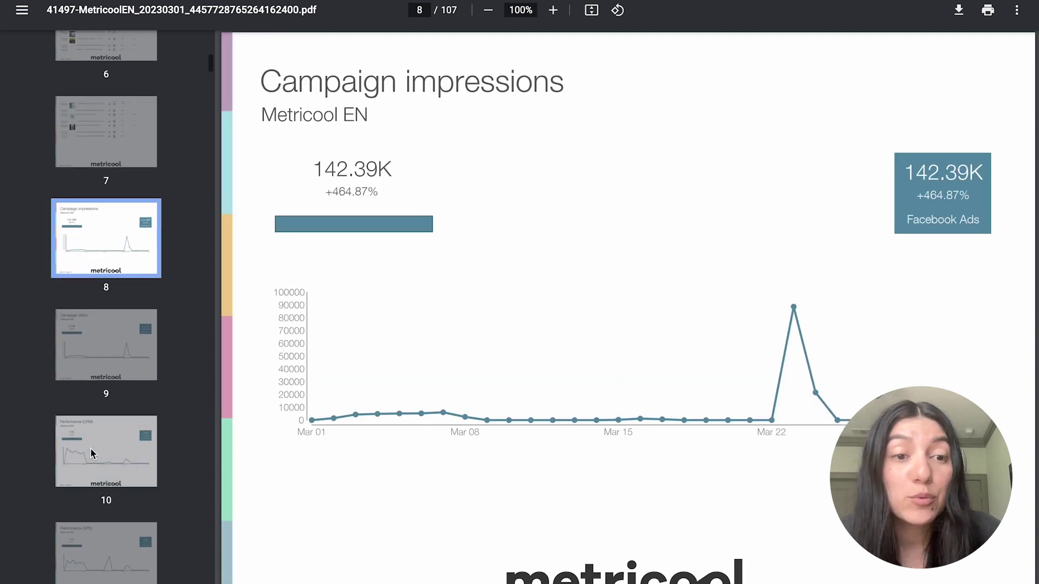
{"action": "left_click", "coordinate": [98, 349]}
{"action": "left_click", "coordinate": [119, 421]}
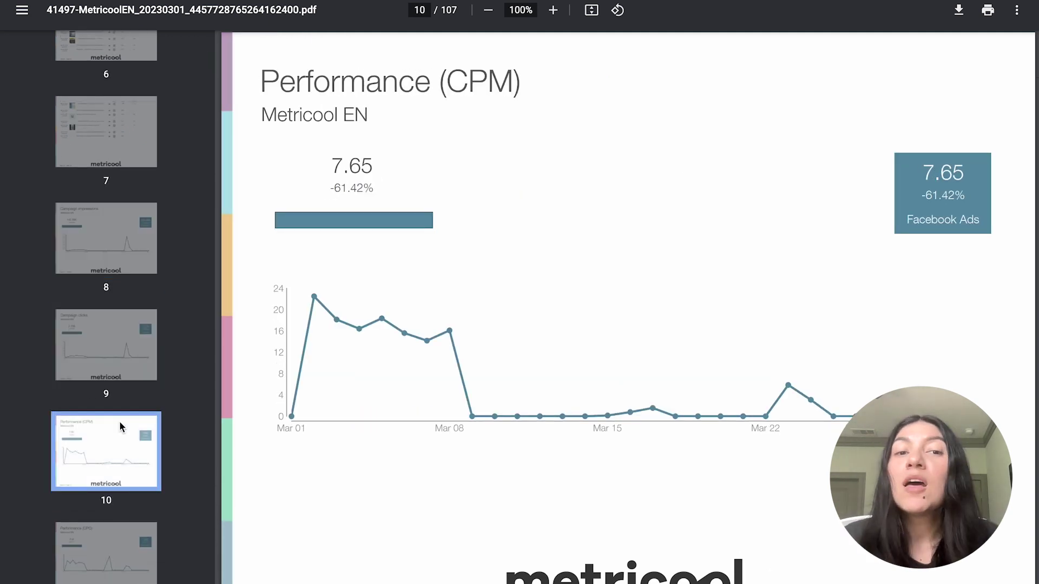
{"action": "scroll", "coordinate": [119, 421], "scroll_direction": "down", "scroll_amount": 3}
{"action": "left_click", "coordinate": [119, 379]}
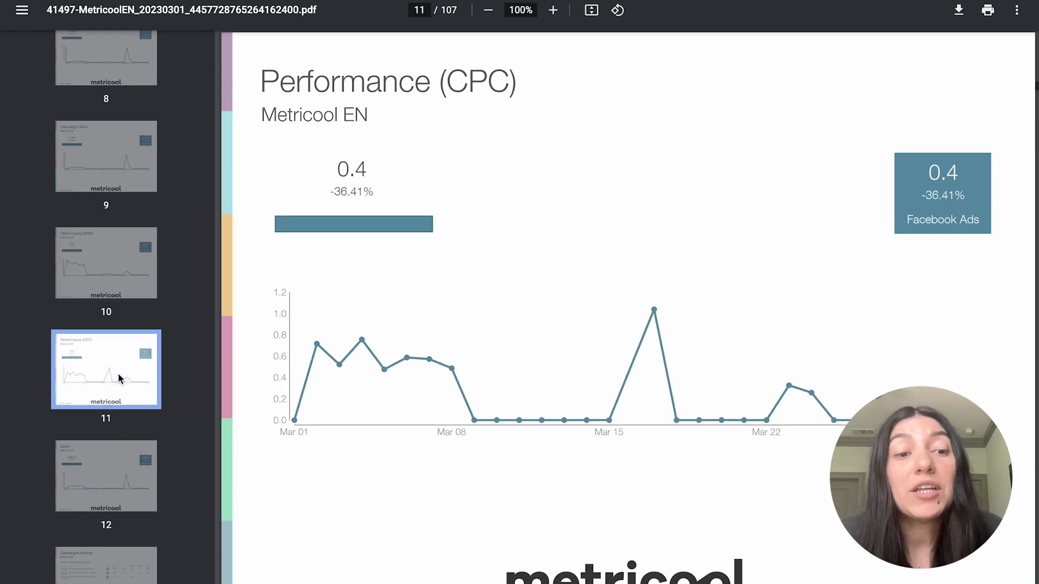
{"action": "left_click", "coordinate": [124, 483]}
{"action": "scroll", "coordinate": [123, 483], "scroll_direction": "down", "scroll_amount": 5}
Review the Audience, Competitors, Community growth, pages 30–31, Page impressions and post Interactions pages.
{"action": "left_click", "coordinate": [123, 479]}
{"action": "scroll", "coordinate": [120, 433], "scroll_direction": "down", "scroll_amount": 1}
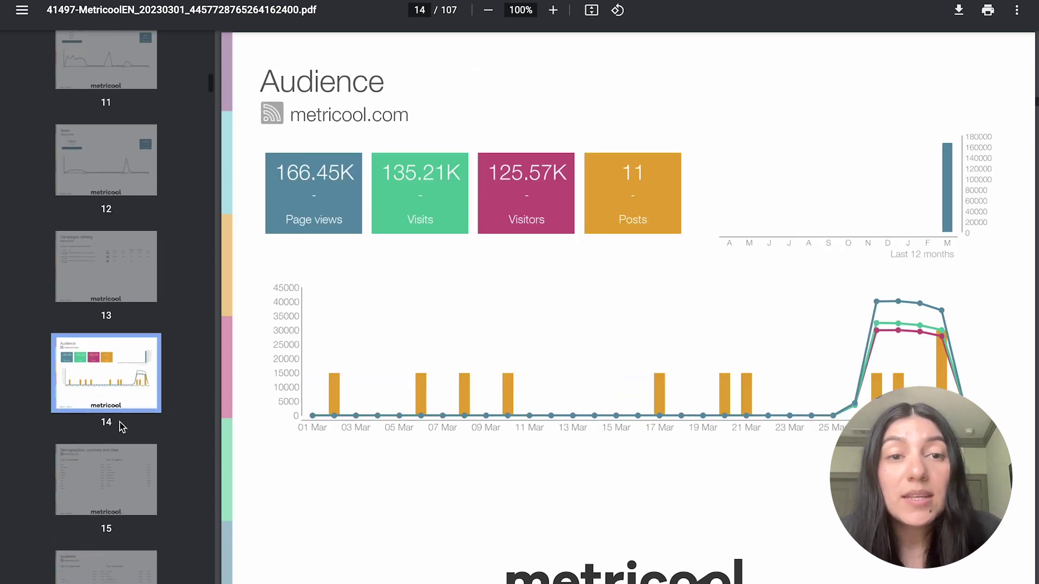
{"action": "scroll", "coordinate": [119, 424], "scroll_direction": "down", "scroll_amount": 20}
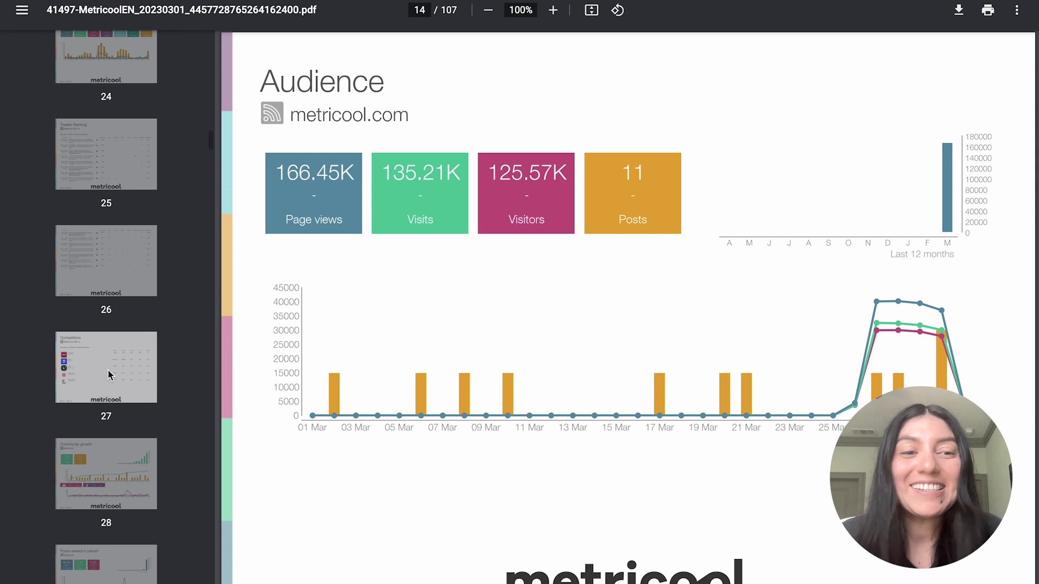
{"action": "left_click", "coordinate": [108, 374]}
{"action": "left_click", "coordinate": [114, 452]}
{"action": "scroll", "coordinate": [114, 352], "scroll_direction": "down", "scroll_amount": 8}
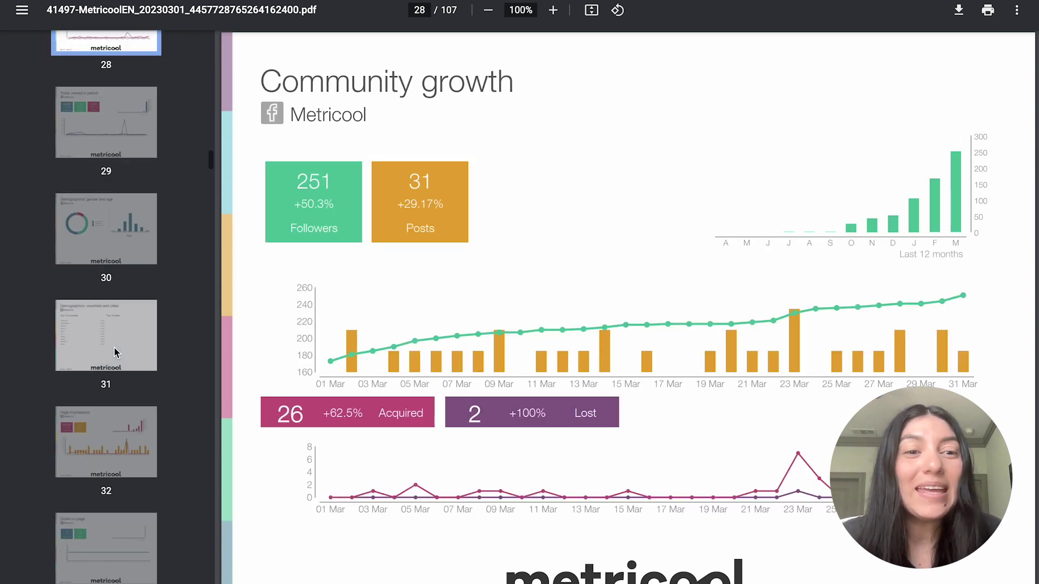
{"action": "left_click", "coordinate": [112, 237]}
{"action": "left_click", "coordinate": [113, 341]}
{"action": "left_click", "coordinate": [115, 437]}
{"action": "scroll", "coordinate": [116, 434], "scroll_direction": "down", "scroll_amount": 6}
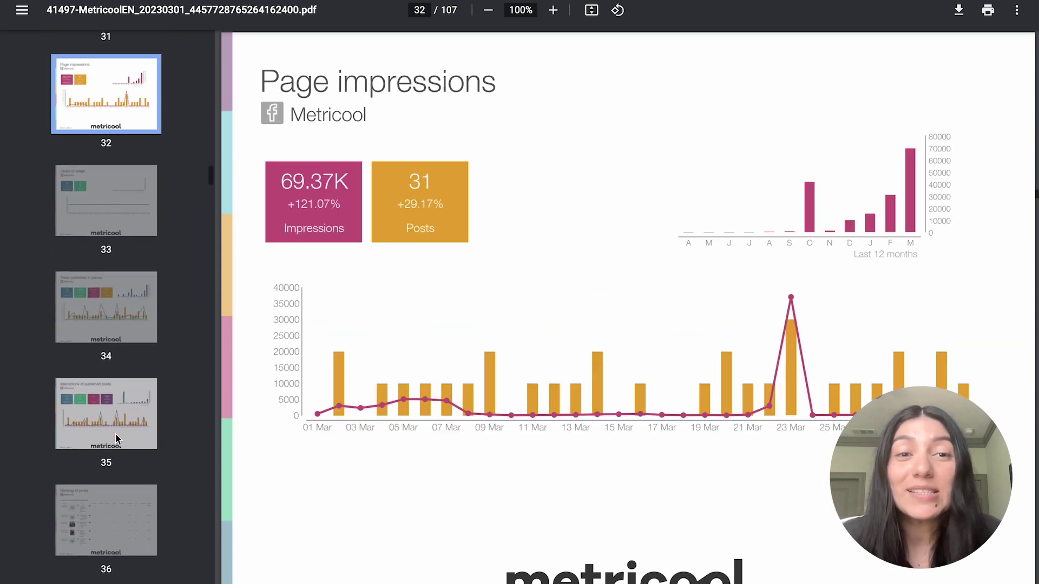
{"action": "left_click", "coordinate": [112, 411]}
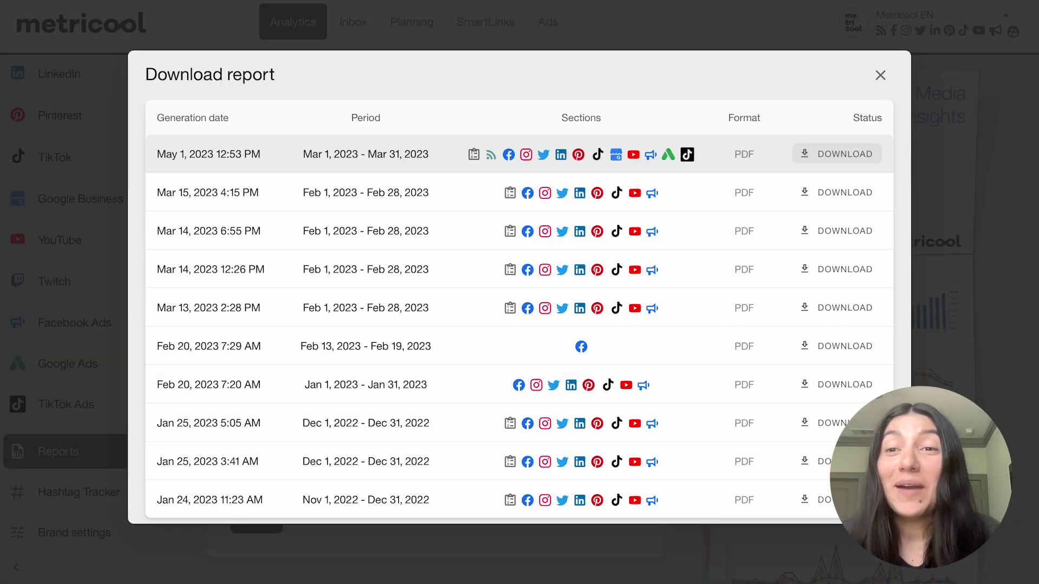
Close the Download report dialog to return to the Reports page.
{"action": "left_click", "coordinate": [880, 74]}
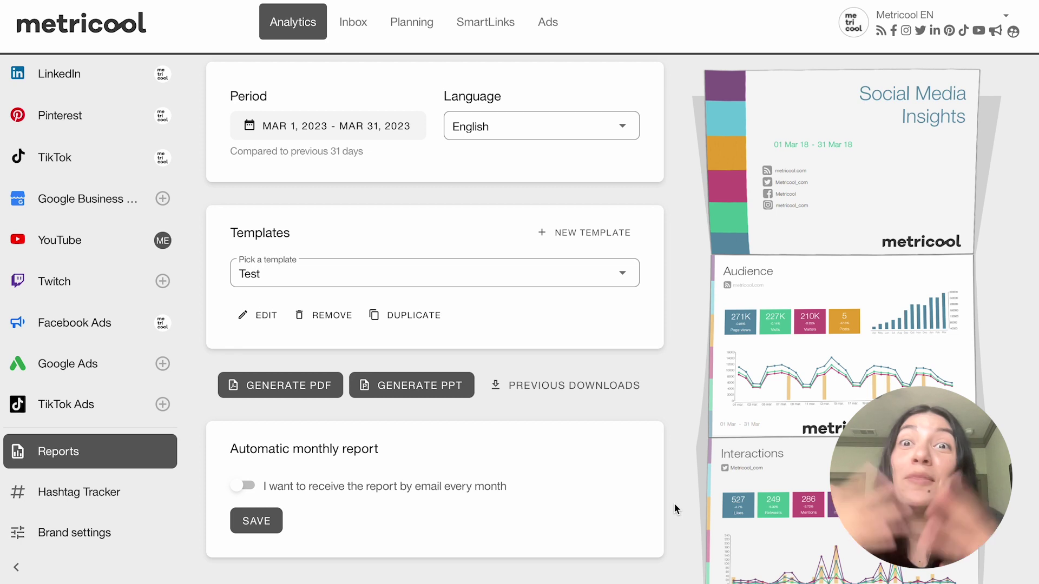
{"action": "scroll", "coordinate": [475, 456], "scroll_direction": "up", "scroll_amount": 1}
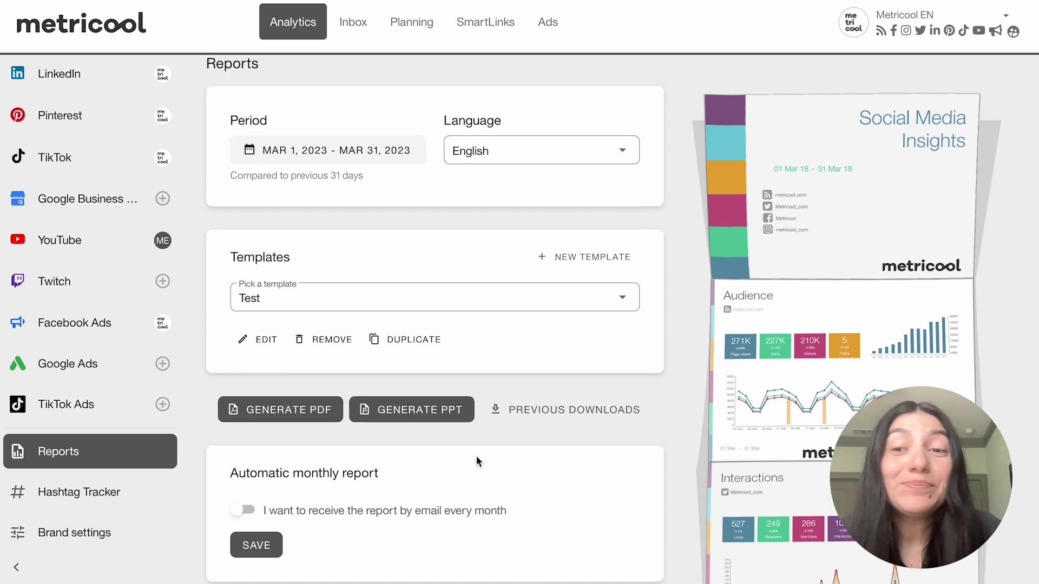